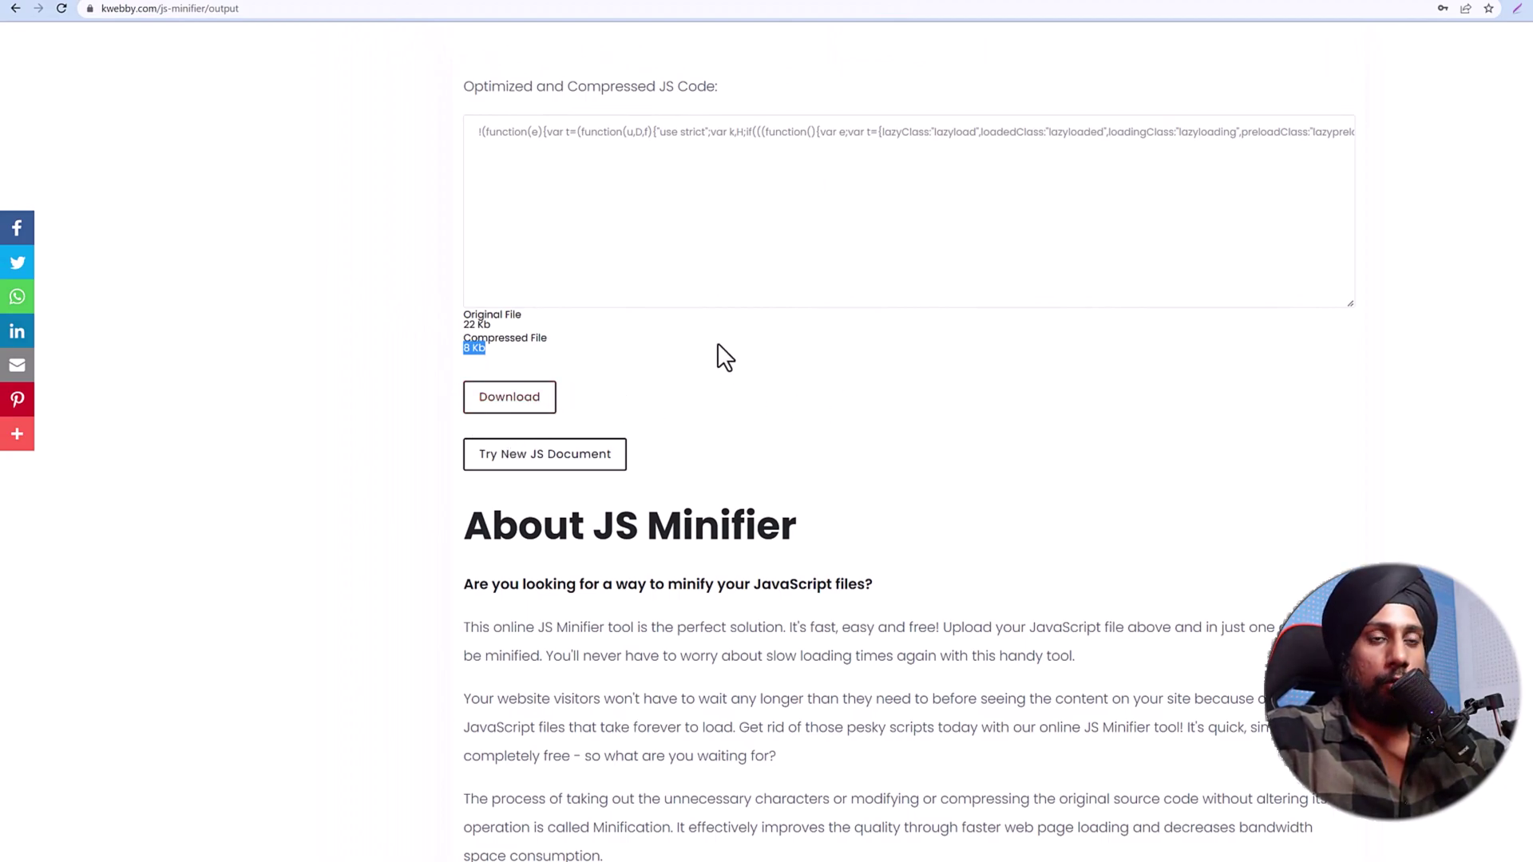
Select all of the compressed JavaScript output, which shrank the file from 22 Kb to 8 Kb.
click(689, 227)
key(ctrl+a)
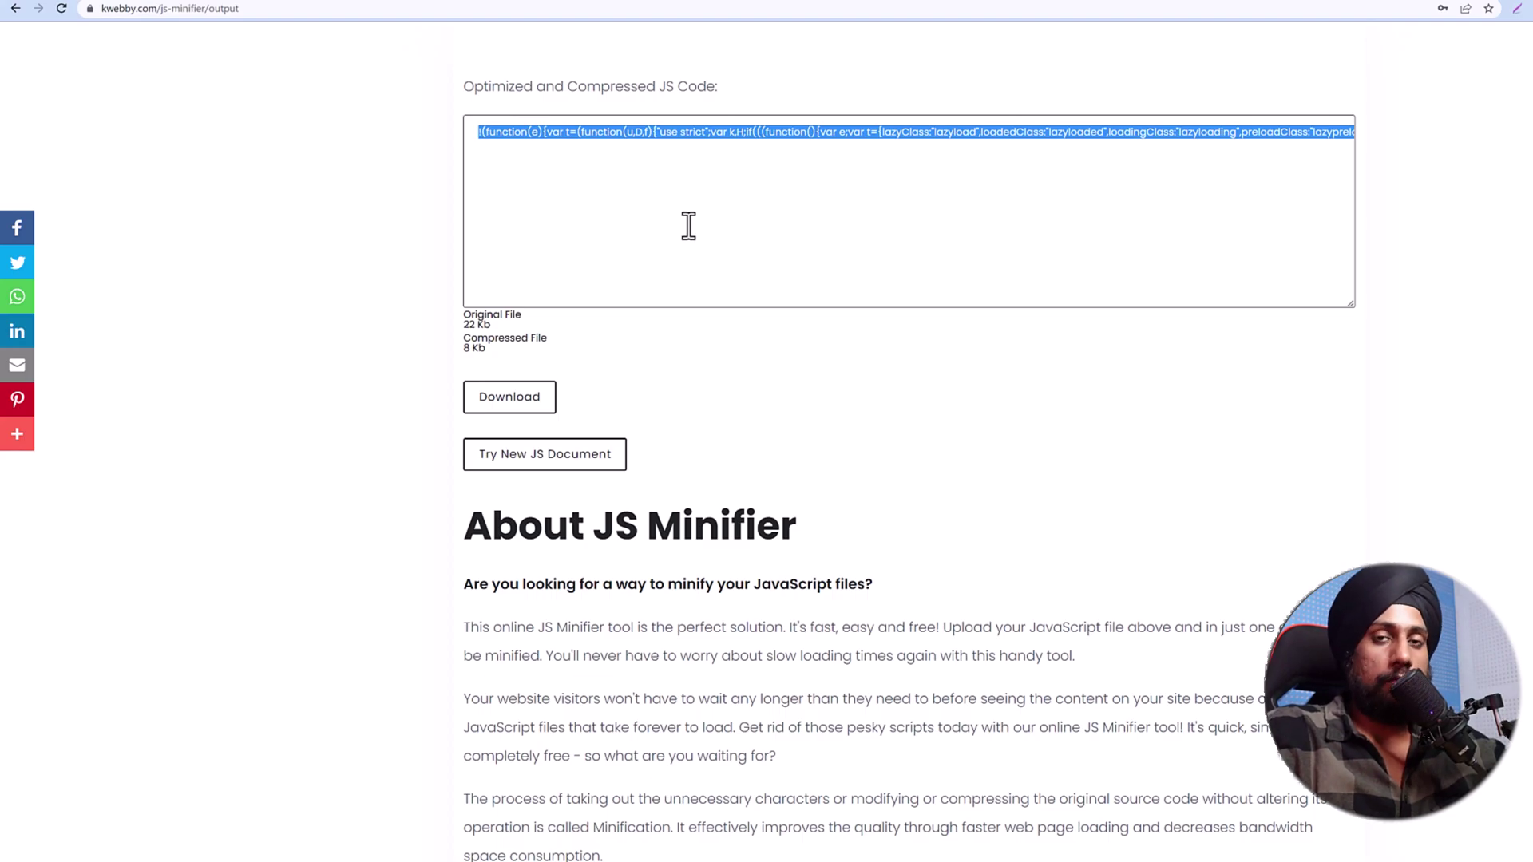
click(745, 191)
key(ctrl+a)
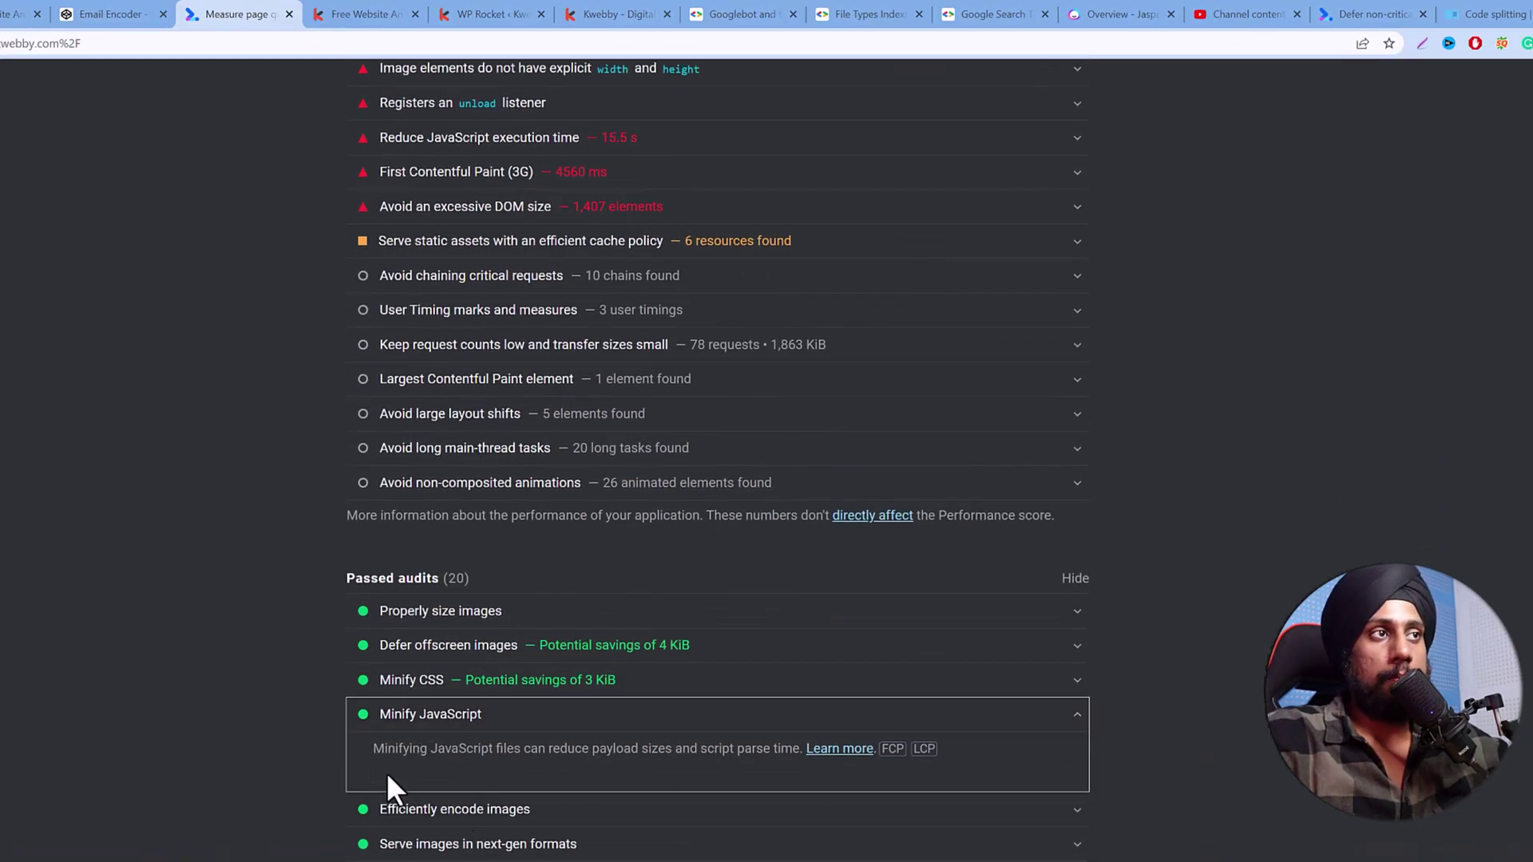
scroll(209, 741, up, 10)
scroll(204, 749, up, 5)
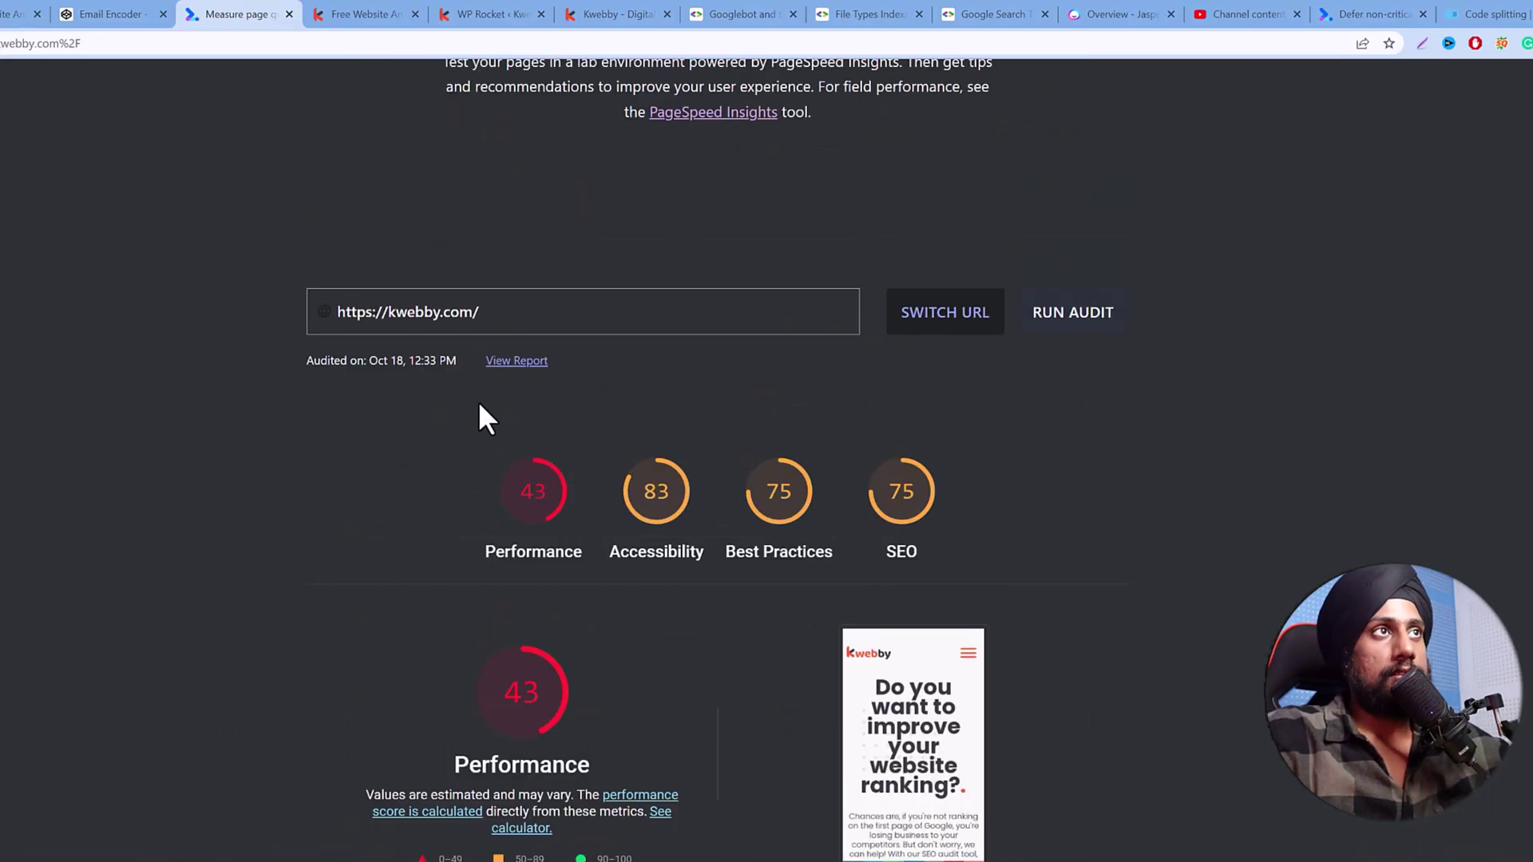
scroll(235, 694, down, 5)
scroll(228, 735, down, 10)
scroll(227, 734, down, 6)
scroll(228, 733, up, 3)
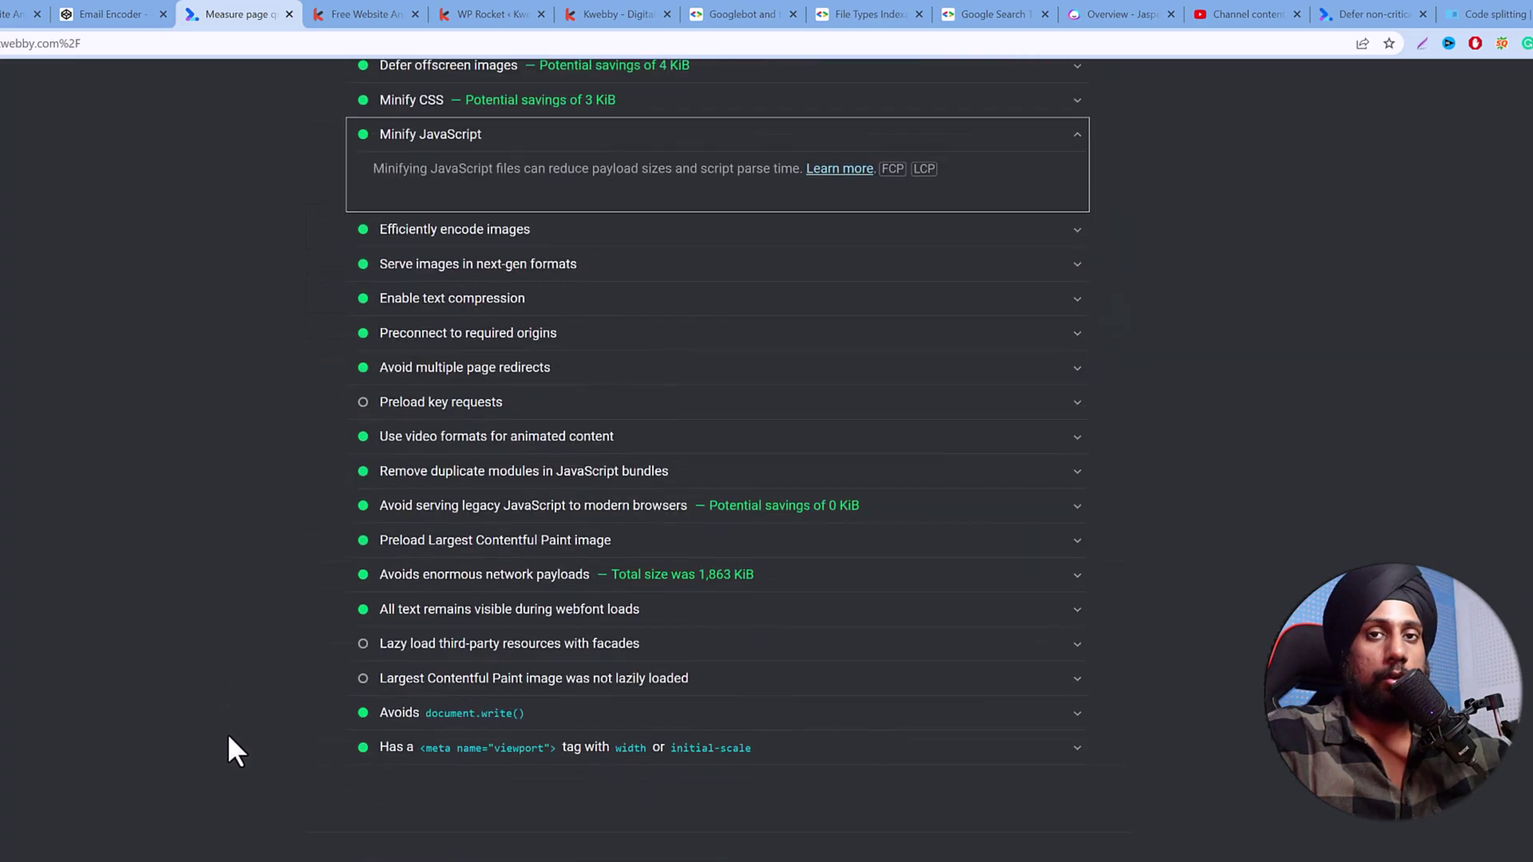
scroll(228, 732, up, 2)
scroll(227, 733, up, 1)
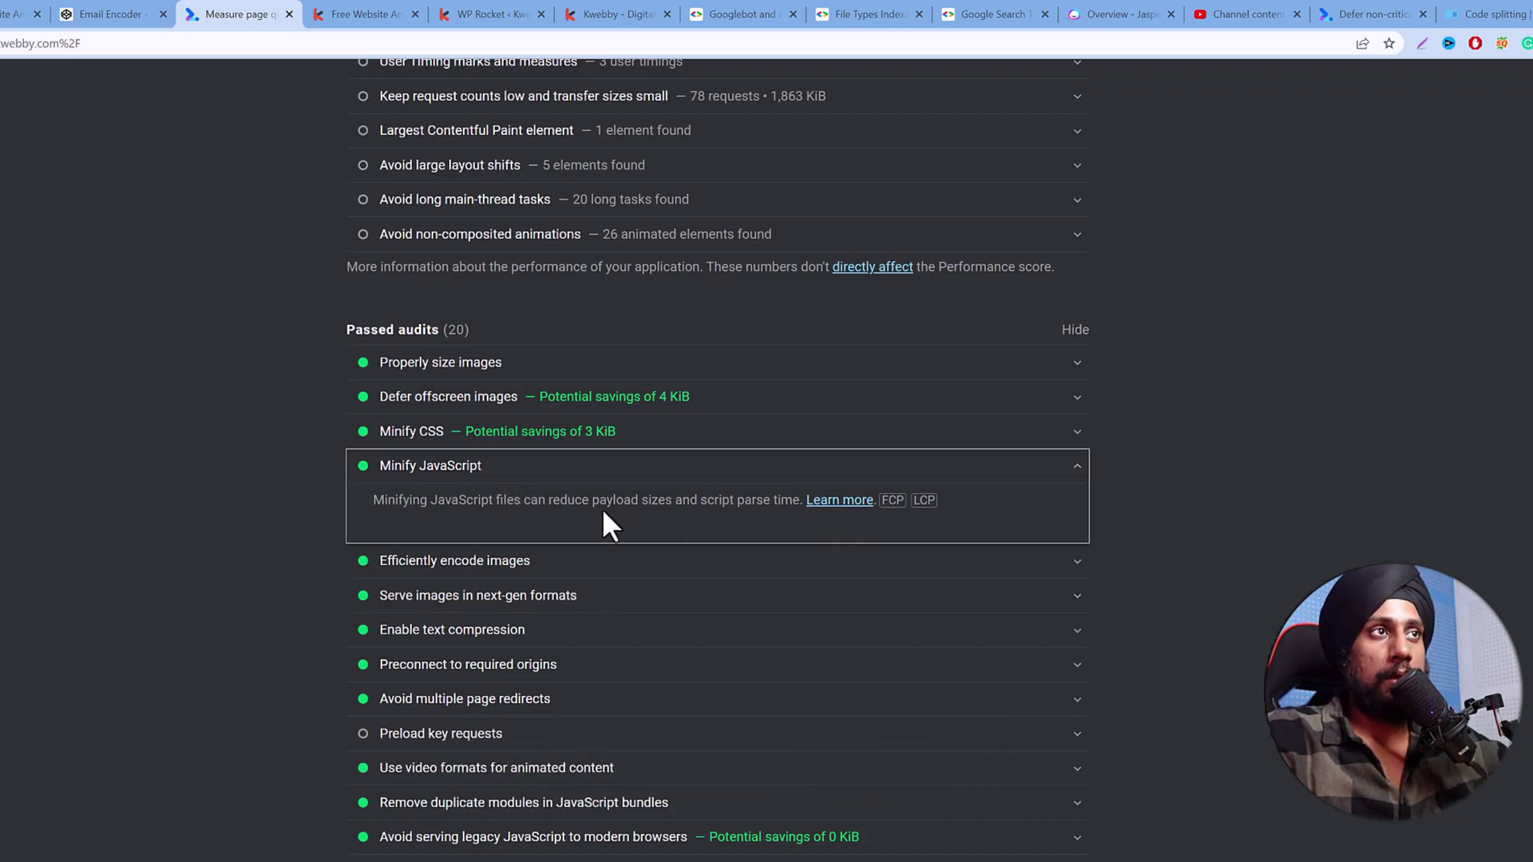
click(360, 433)
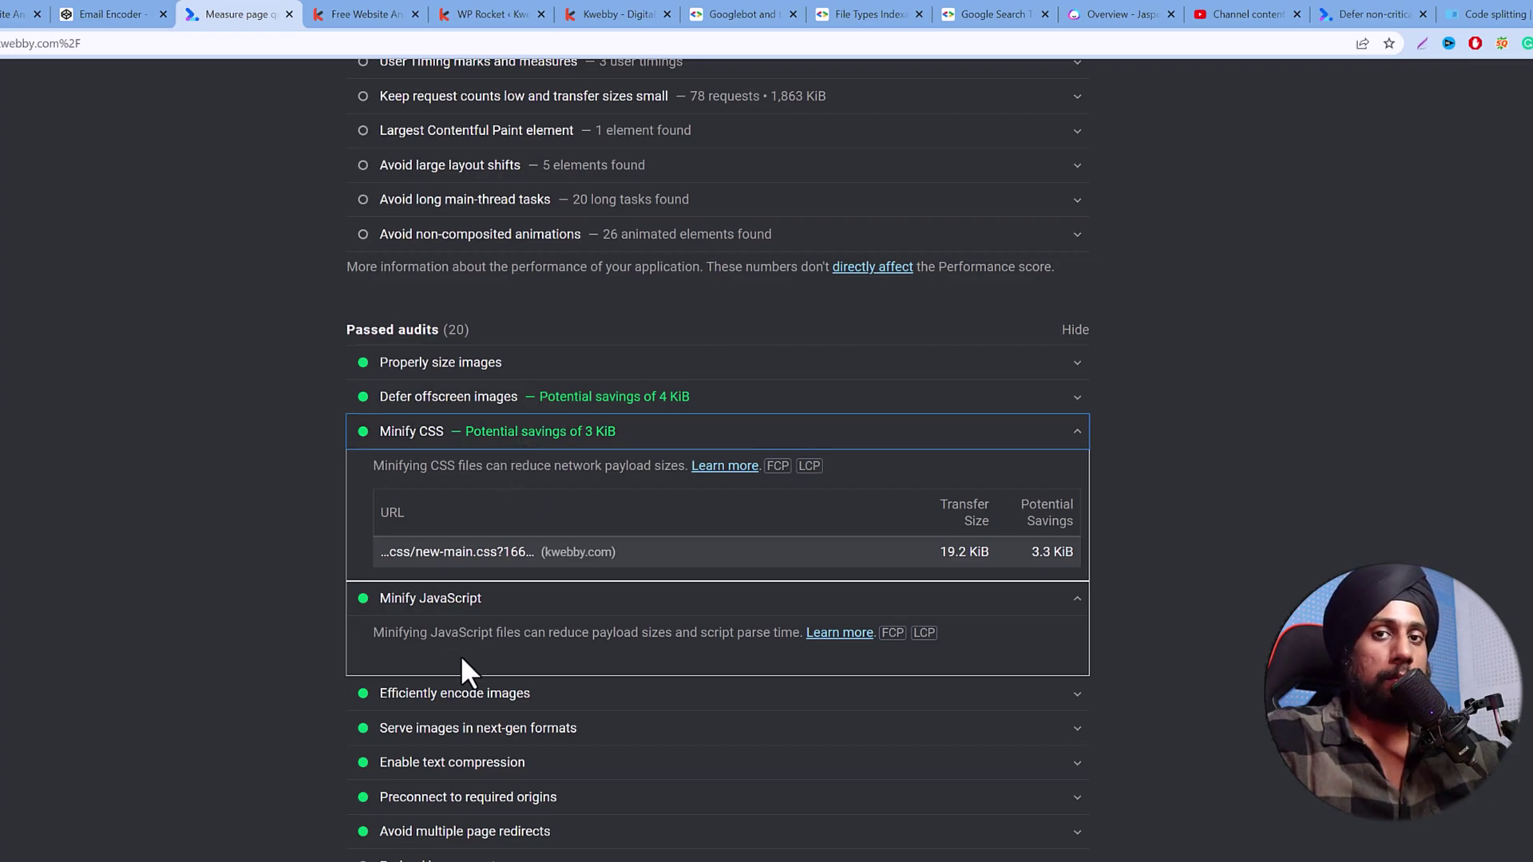
click(486, 601)
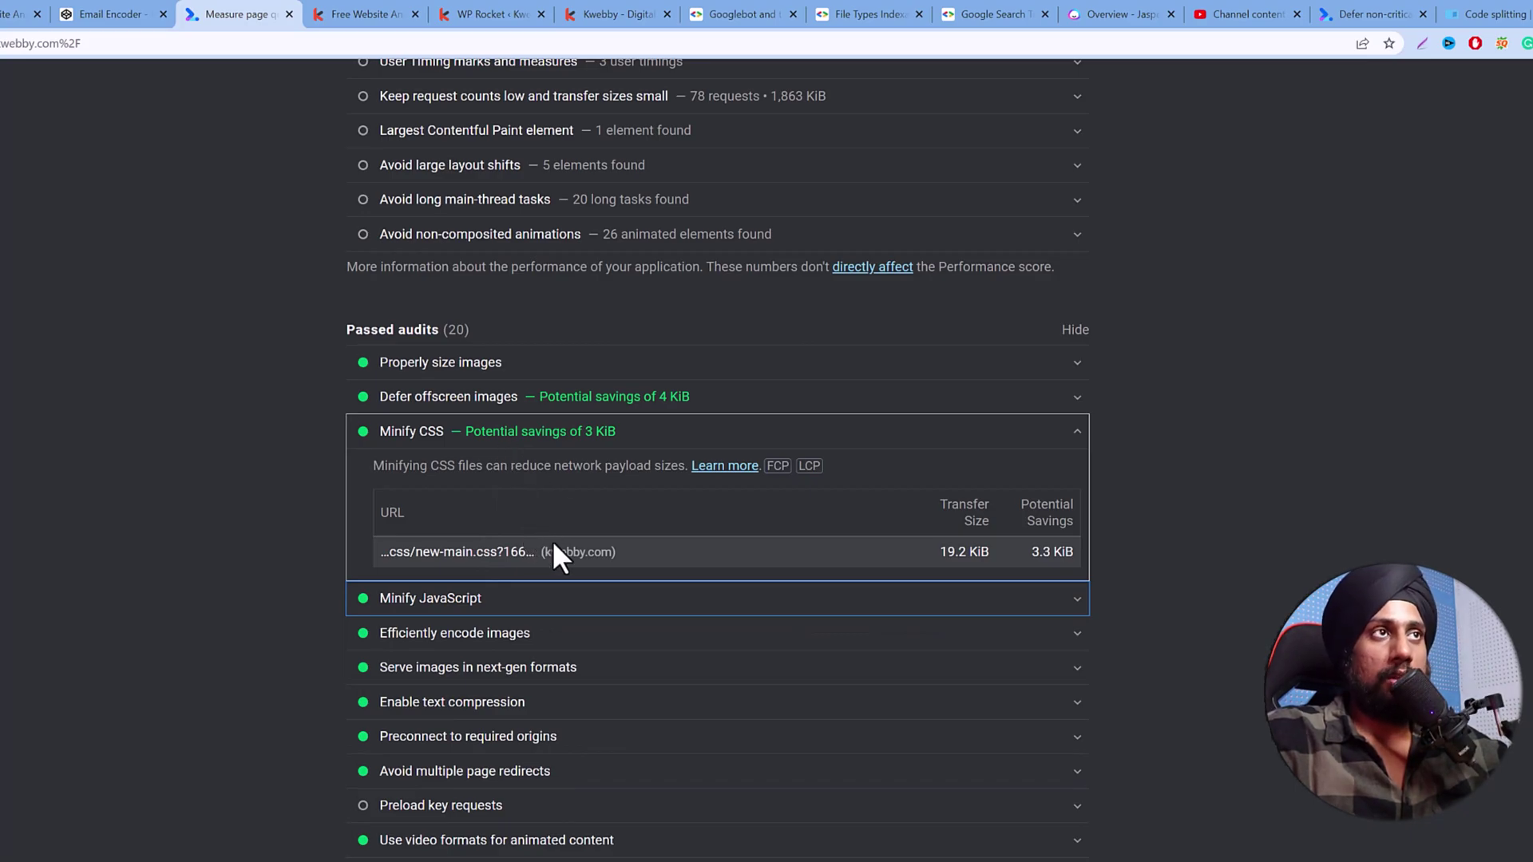
click(553, 437)
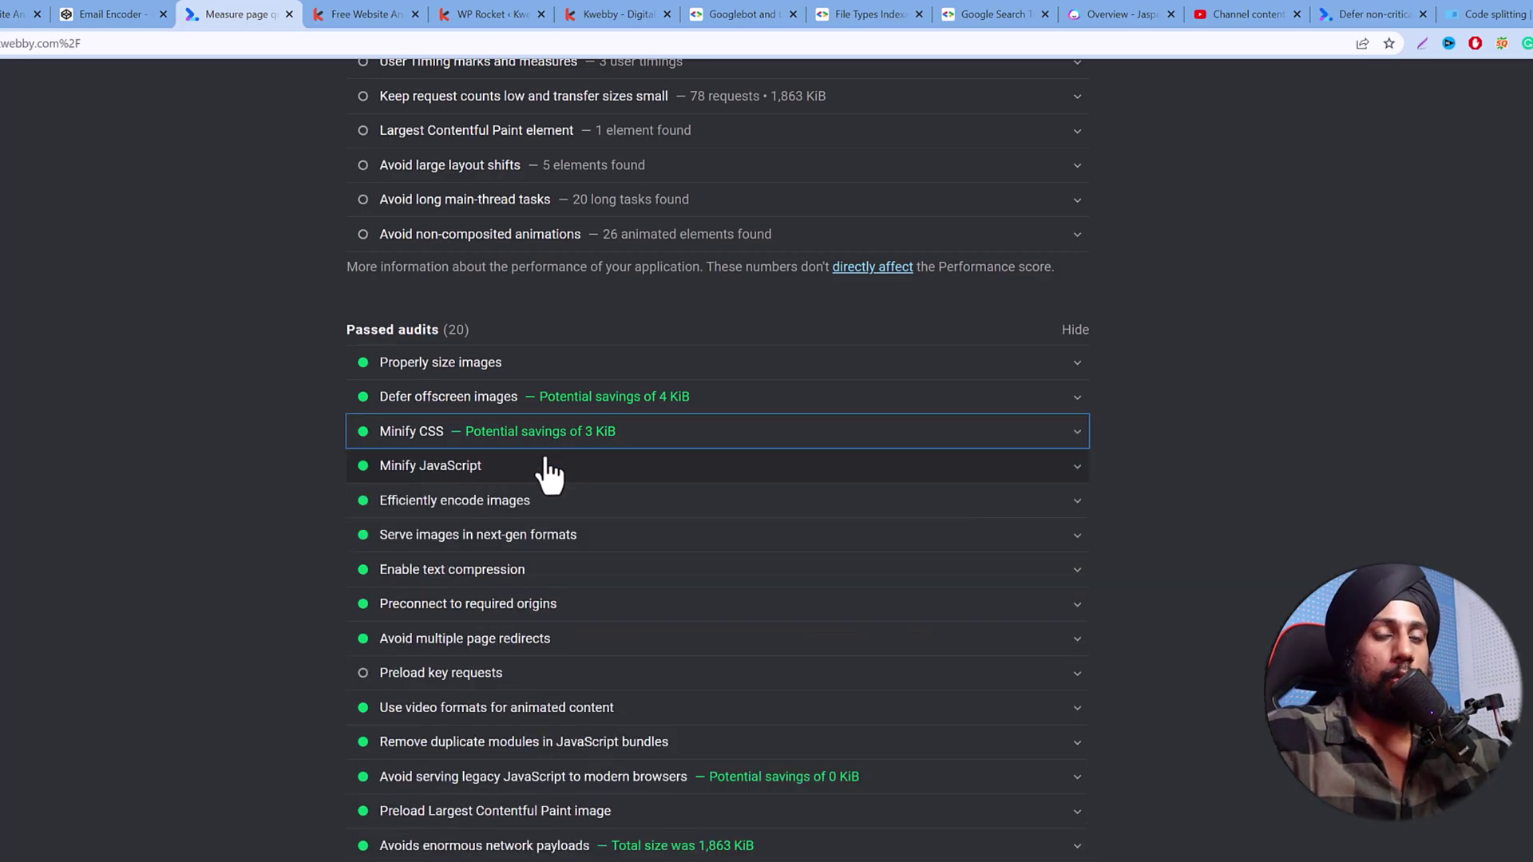
click(486, 469)
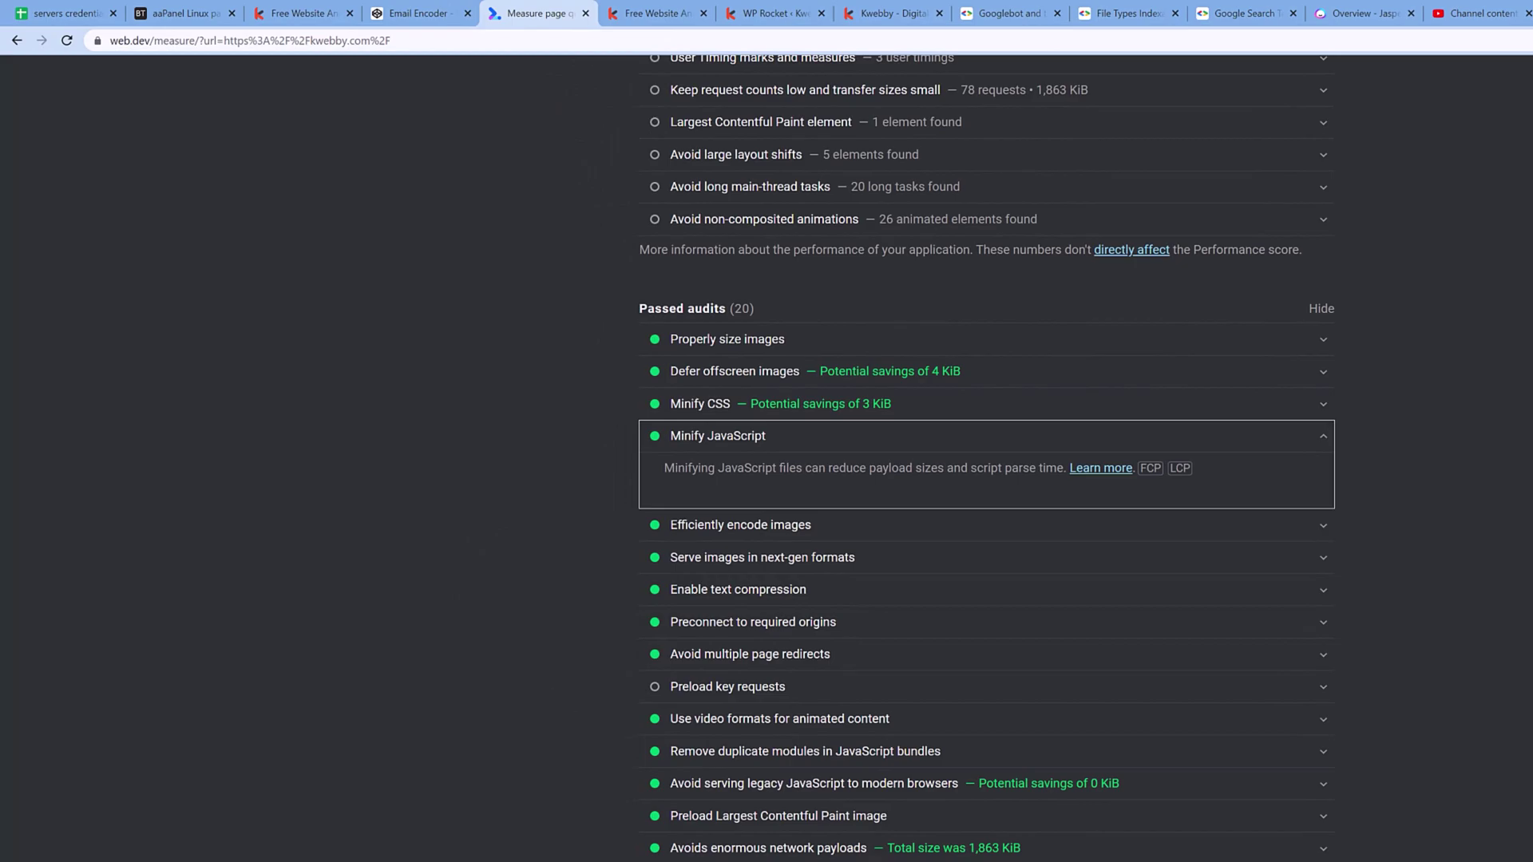
Search kwebby.com's page source for js references and open lazysizes.min.js.
click(659, 14)
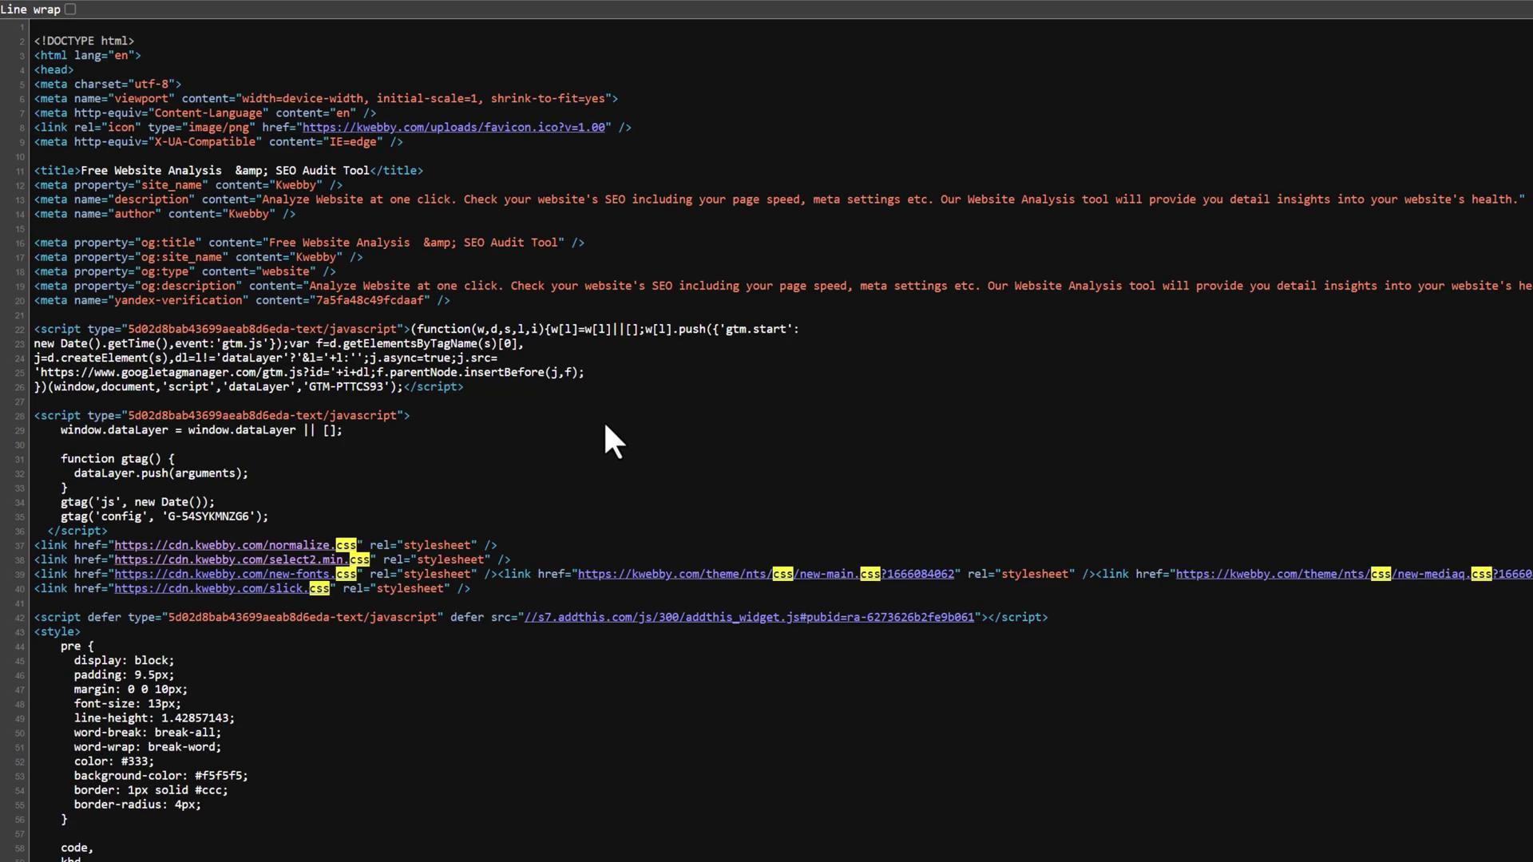
key(BackSpace)
key(BackSpace)
key(BackSpace)
text(js)
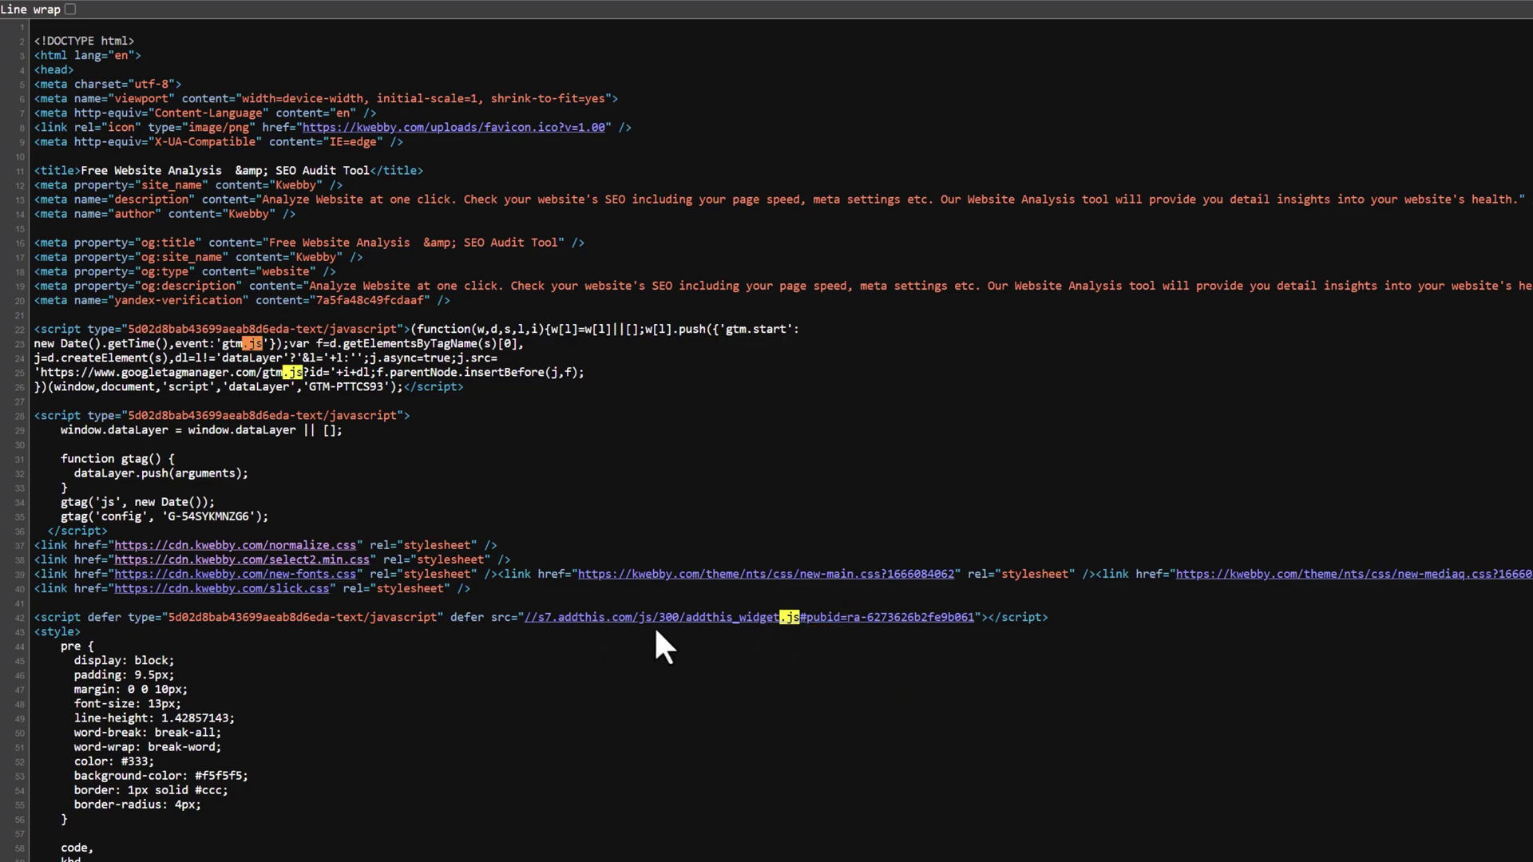
key(Return)
scroll(768, 431, down, 15)
scroll(766, 431, down, 20)
scroll(767, 432, down, 5)
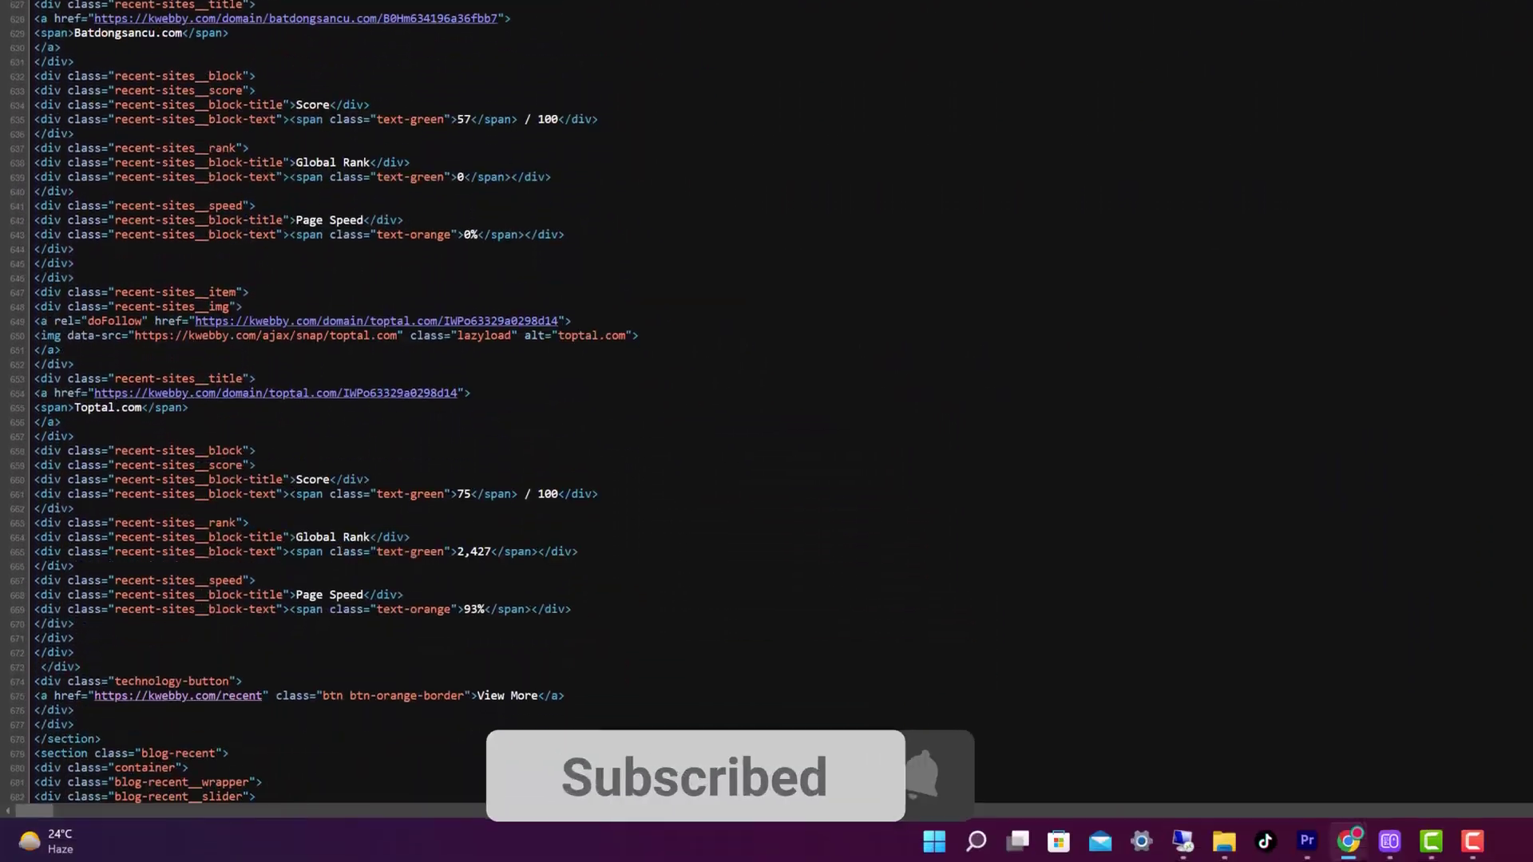
scroll(341, 395, down, 20)
scroll(340, 395, down, 20)
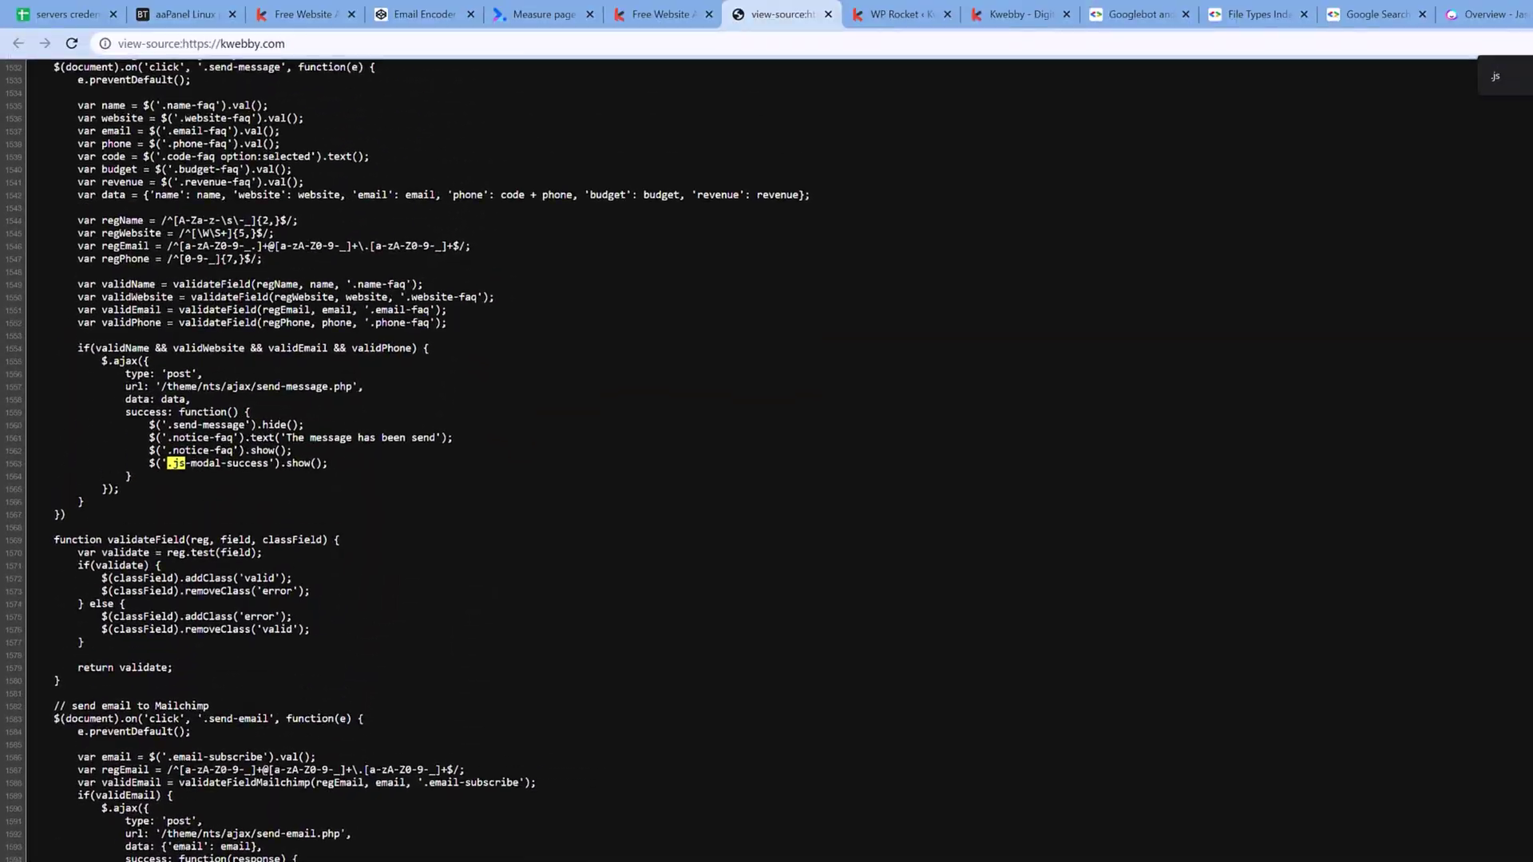
click(323, 761)
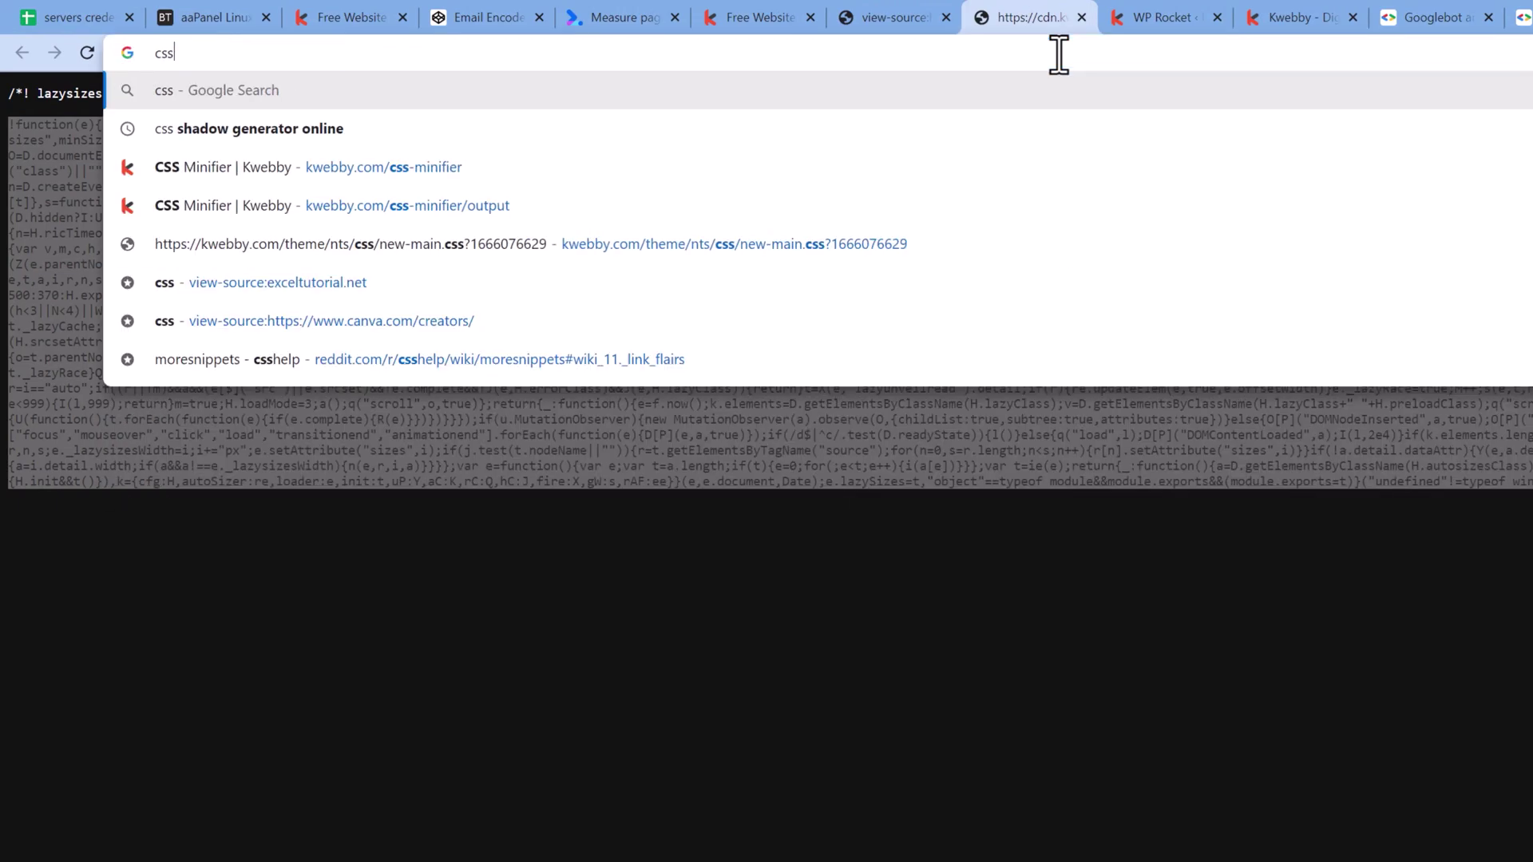
text( unminifer)
Paste the lazysizes code into unminify.com, unminify it, and select the formatted result.
key(Return)
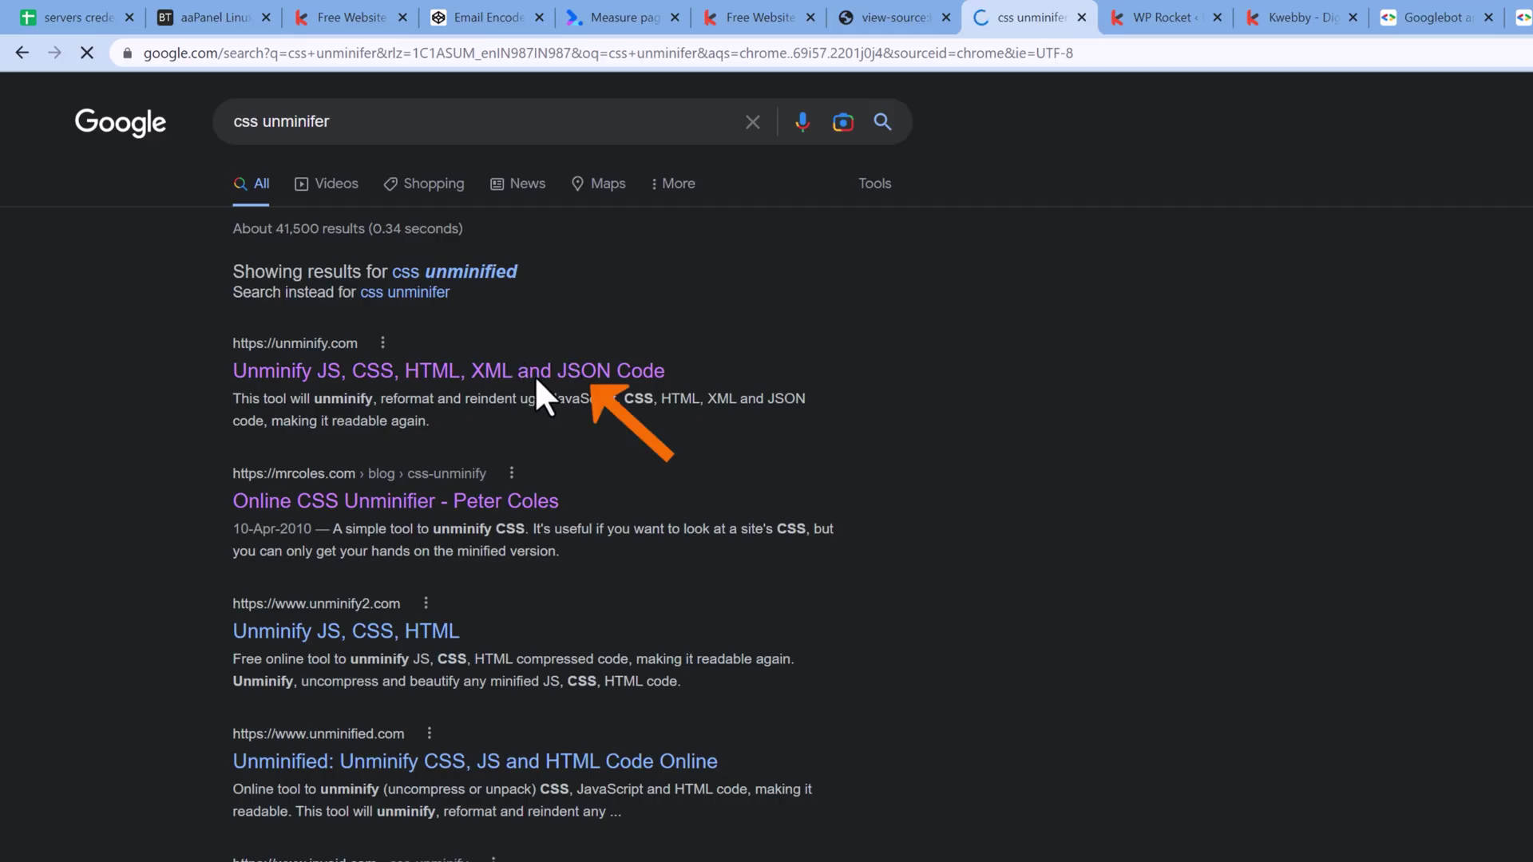
click(535, 375)
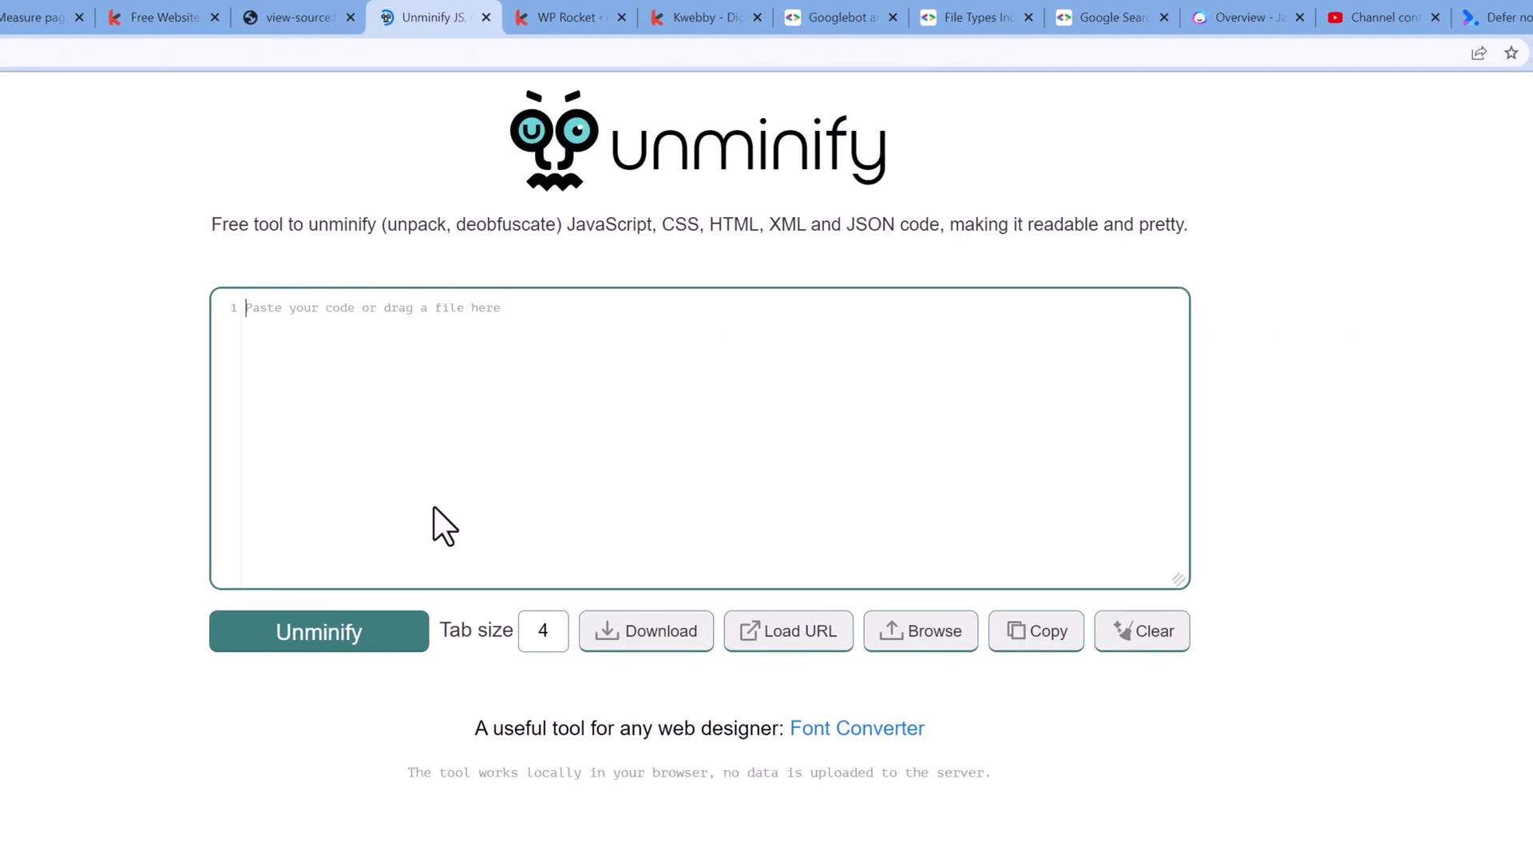
key(ctrl+v)
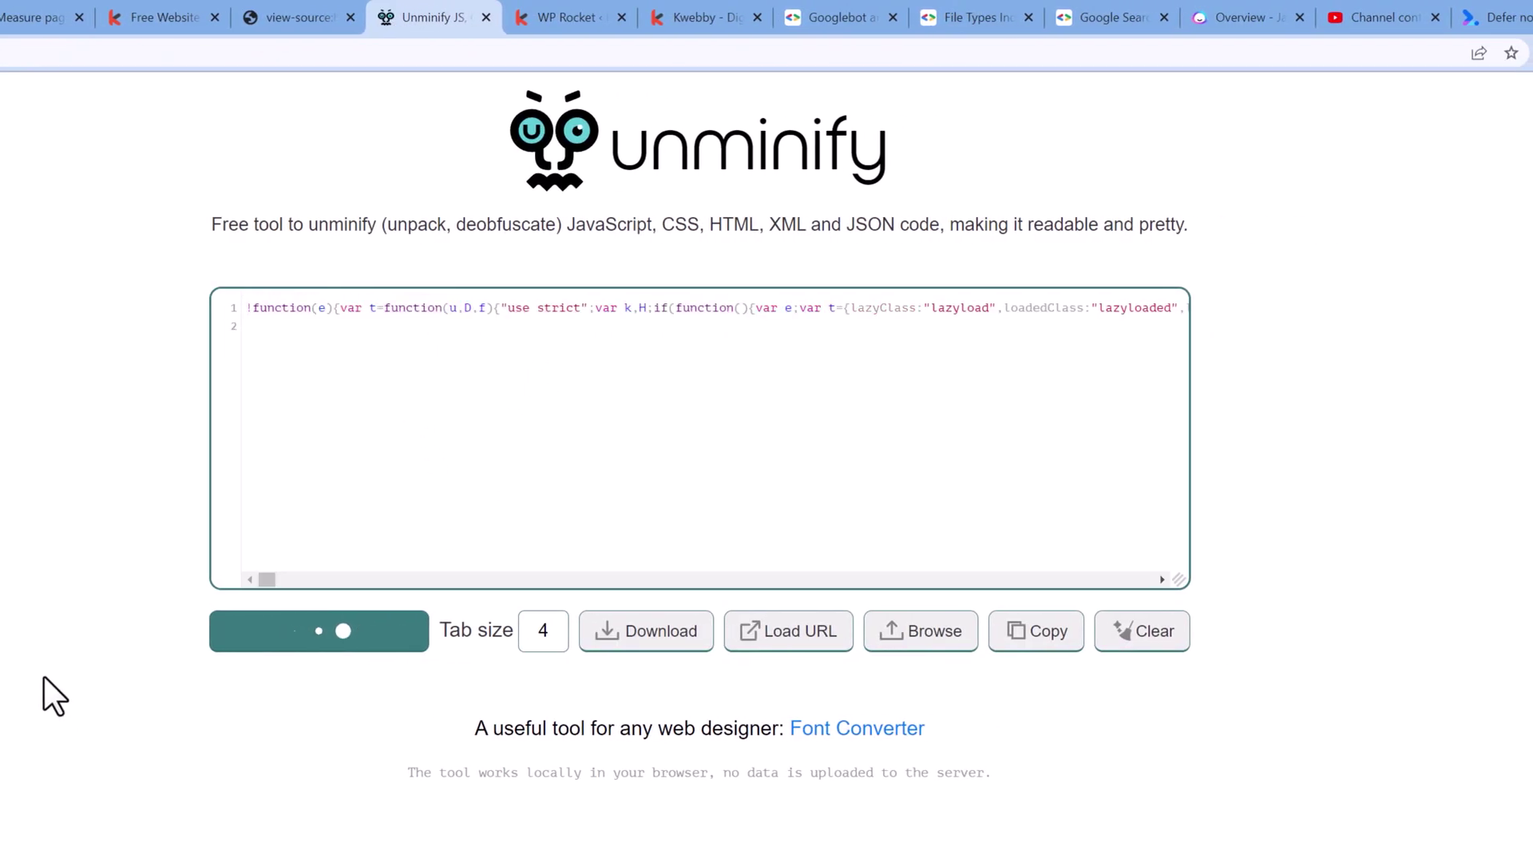
scroll(586, 514, down, 4)
scroll(463, 511, down, 4)
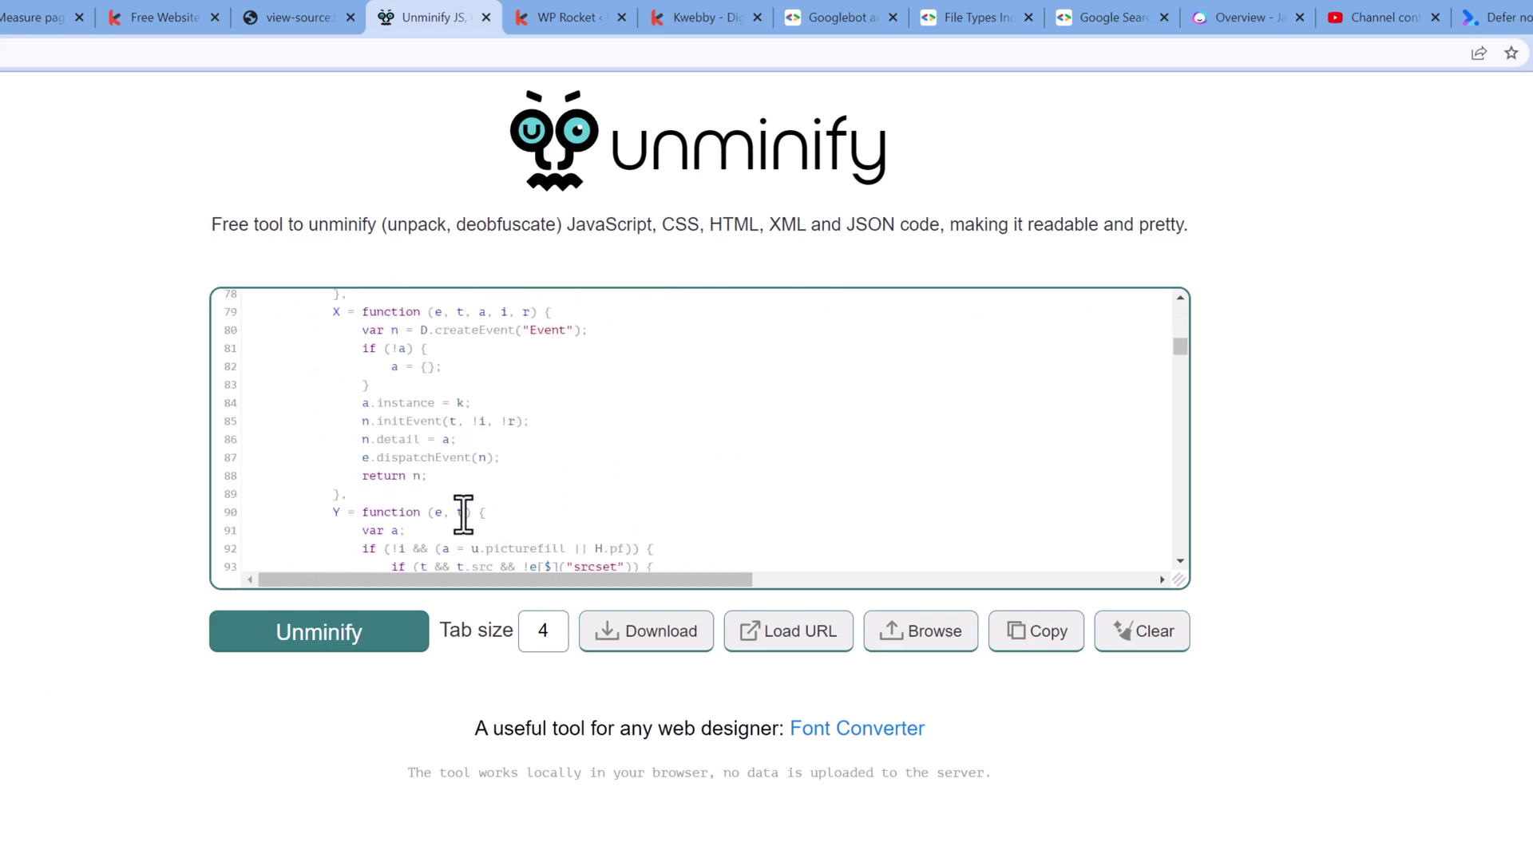
scroll(463, 494, down, 4)
scroll(463, 495, down, 1)
scroll(462, 493, down, 2)
scroll(462, 494, down, 3)
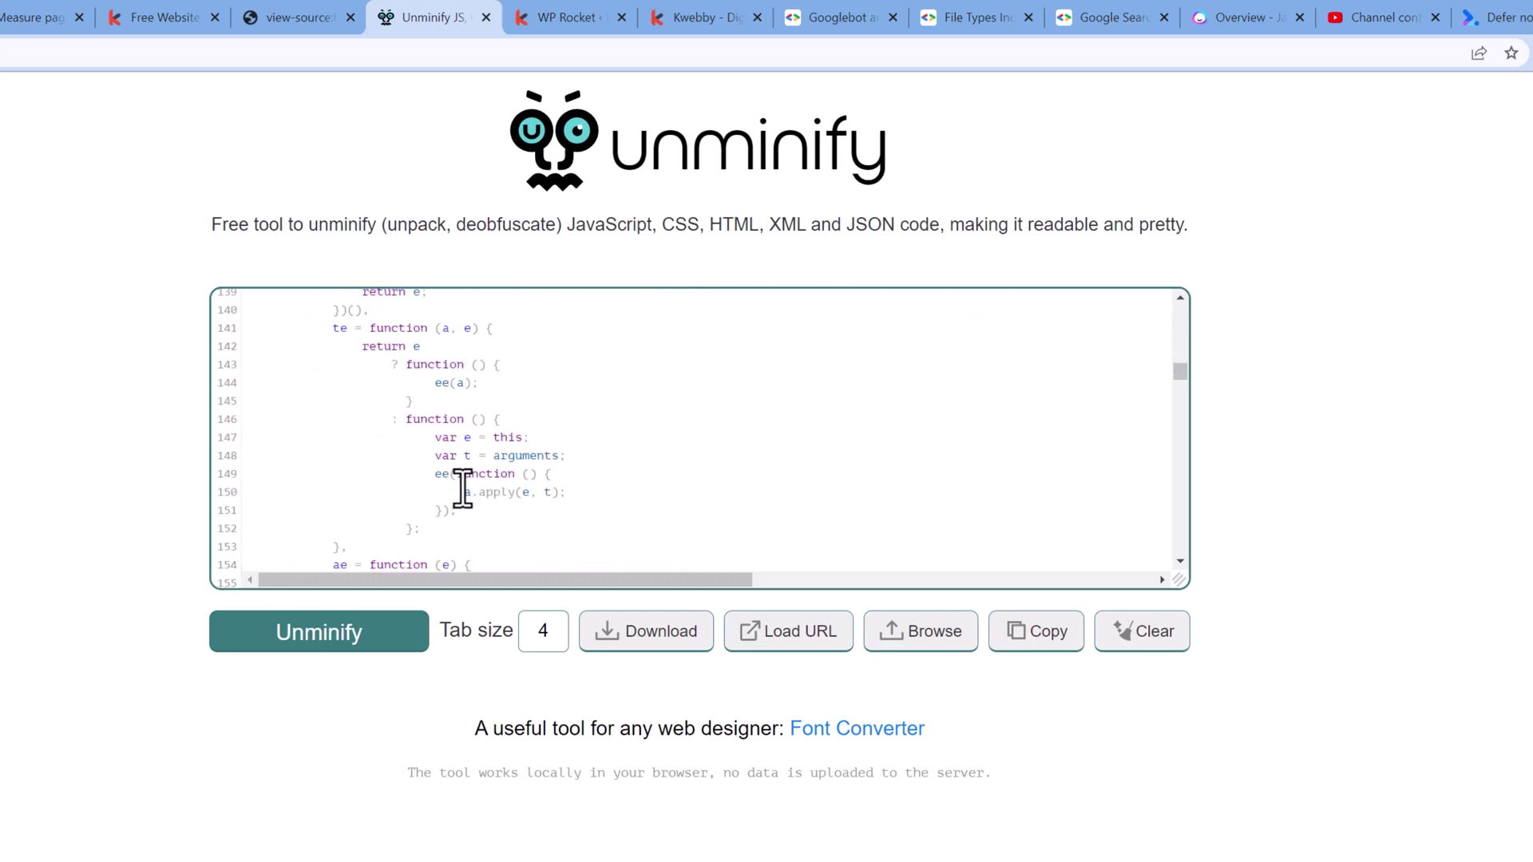
scroll(462, 488, down, 2)
scroll(462, 485, down, 2)
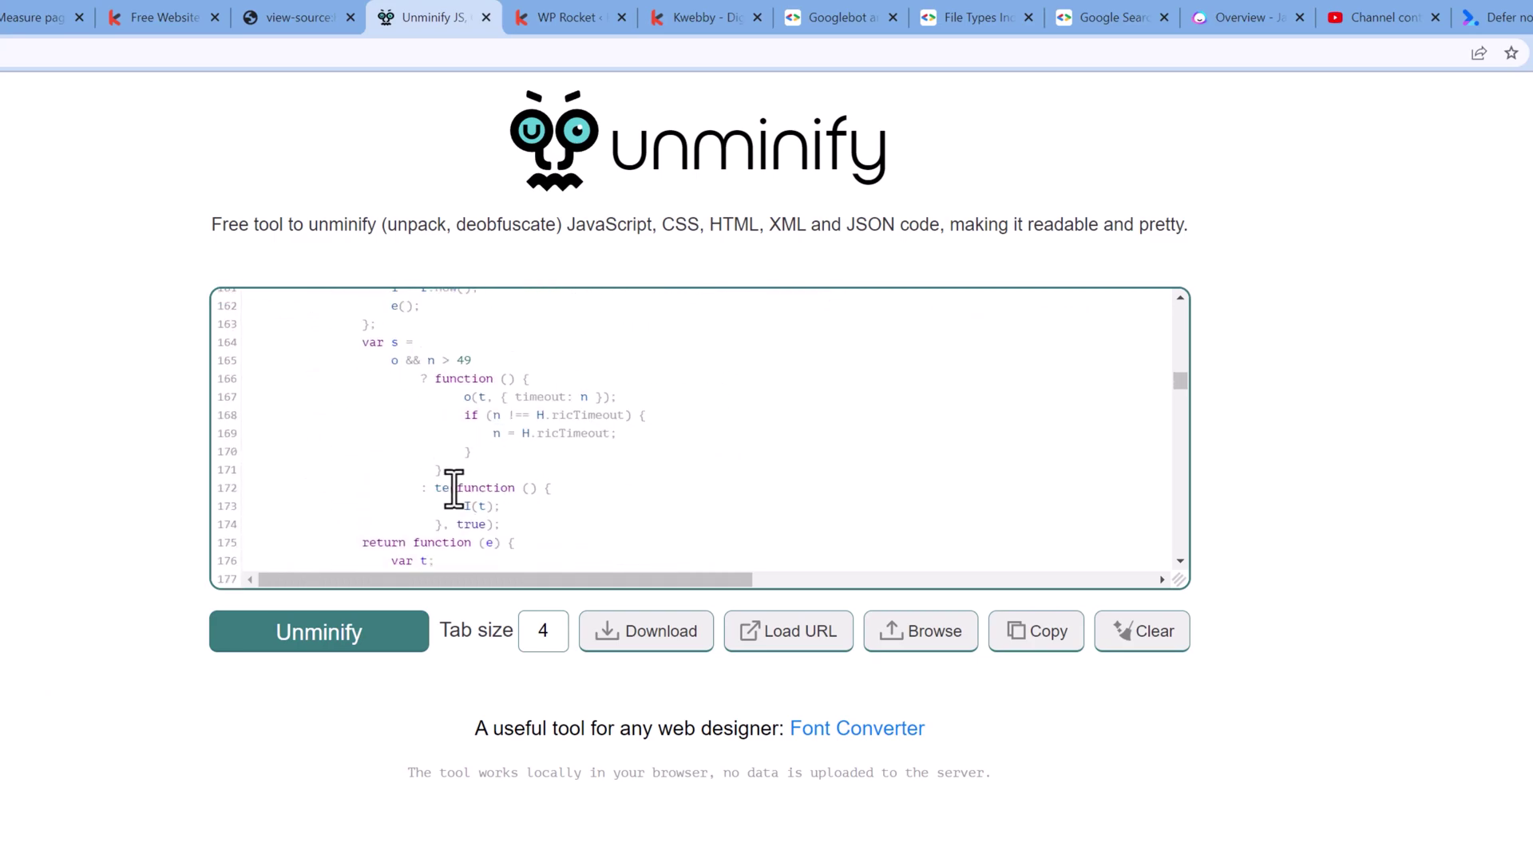
scroll(453, 489, down, 2)
scroll(454, 489, down, 4)
key(ctrl+a)
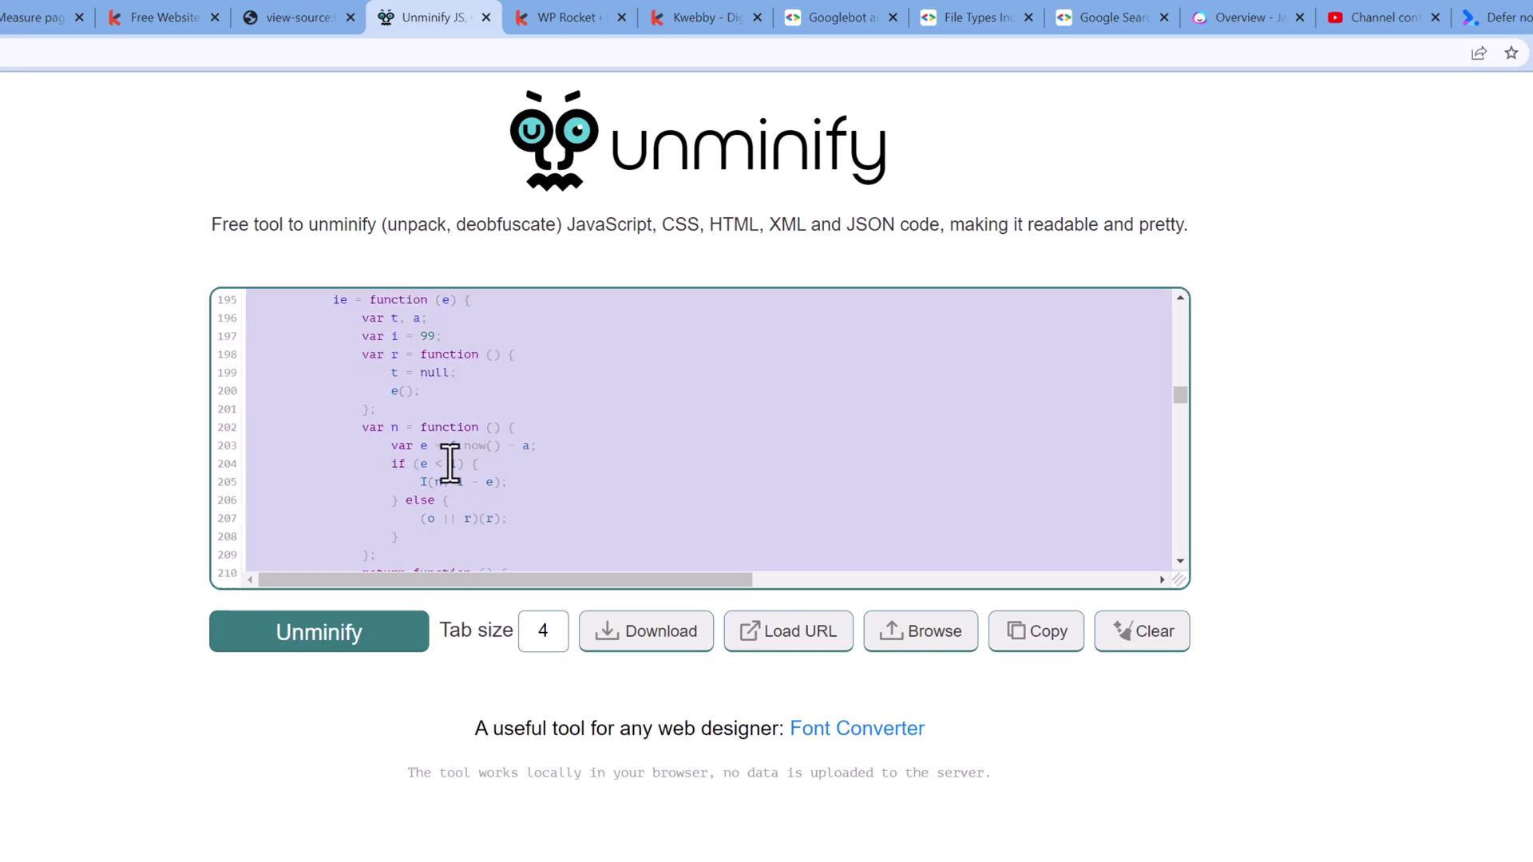
Find the JS Minifier tool in Kwebby's SEO tools list and open it.
click(553, 21)
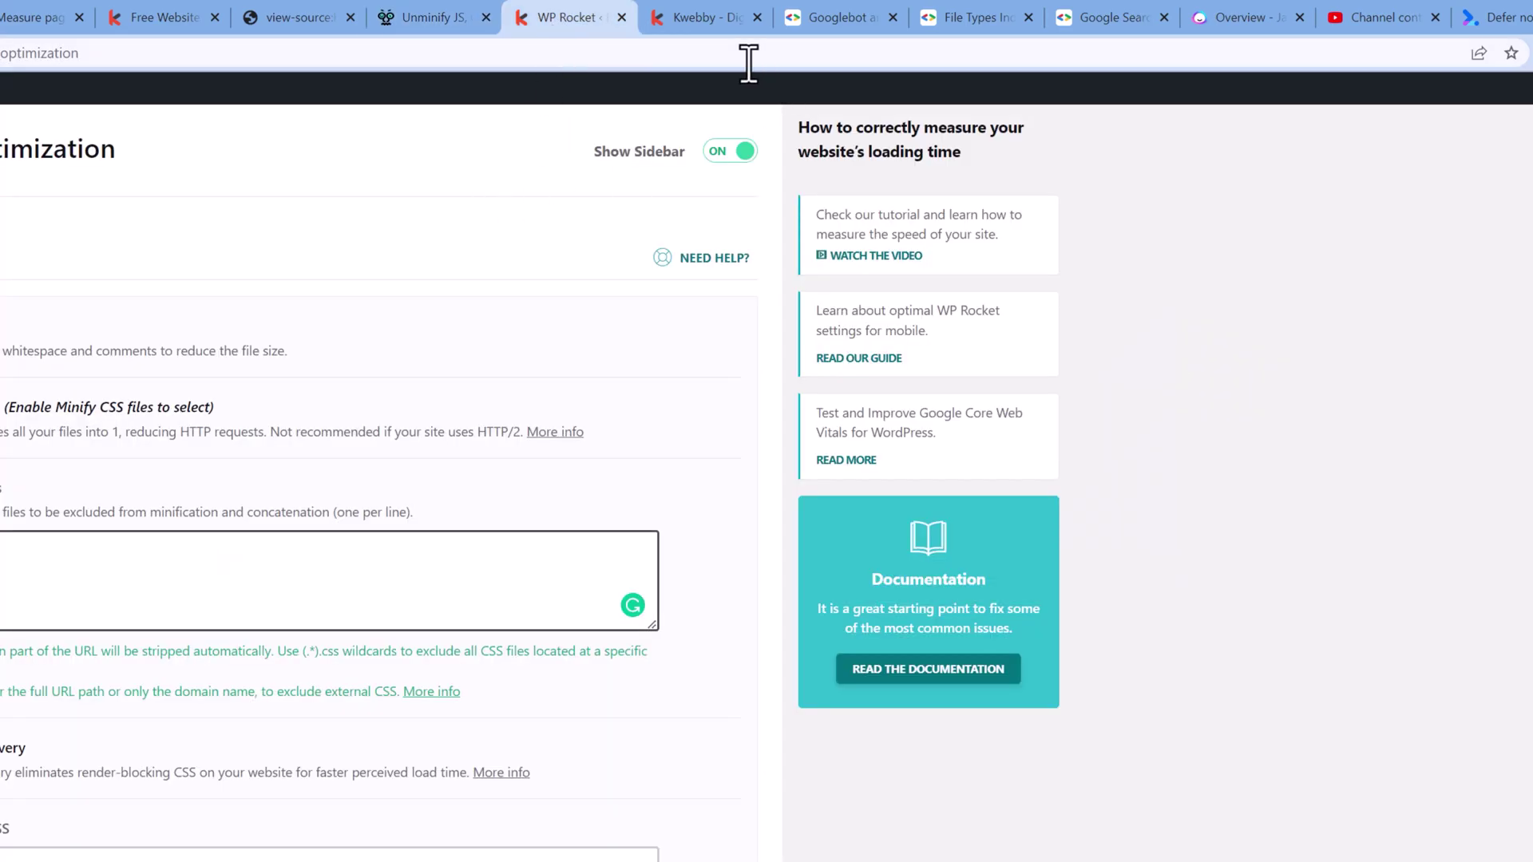
click(718, 25)
click(866, 177)
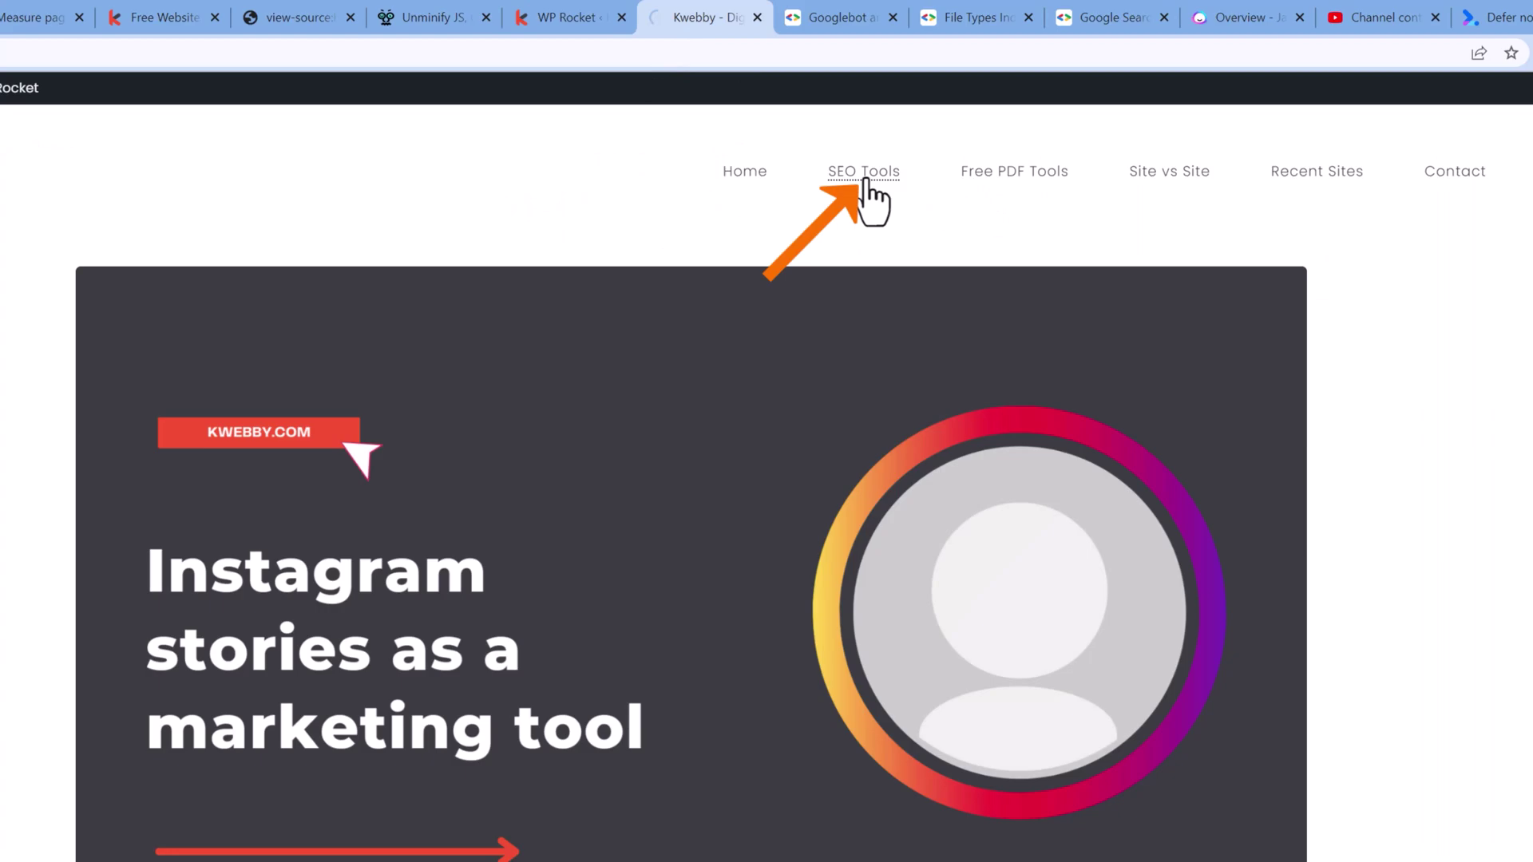
key(ctrl+f)
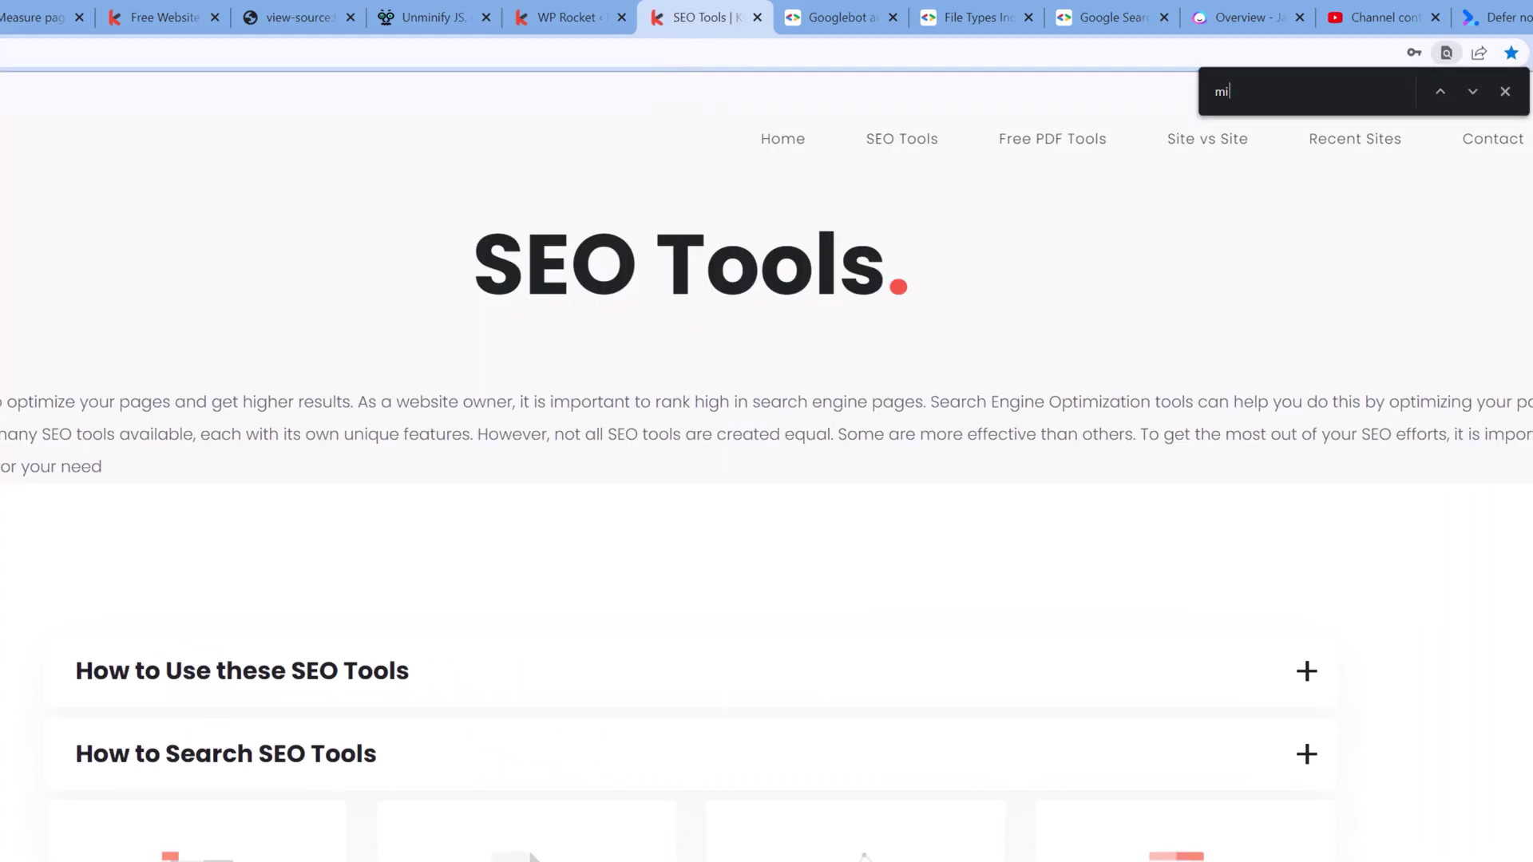
text(mini)
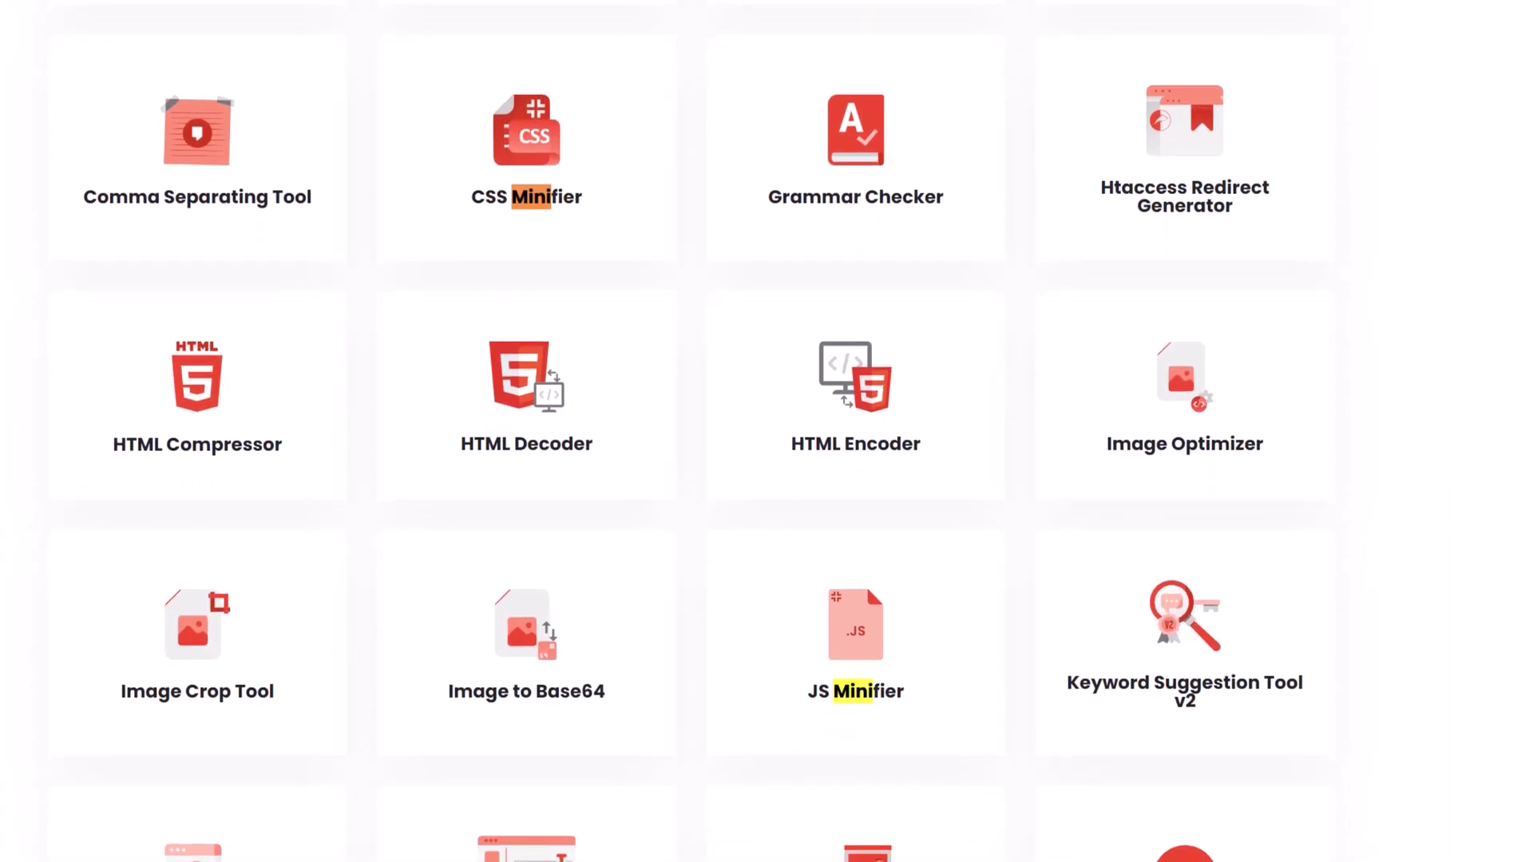
key(Return)
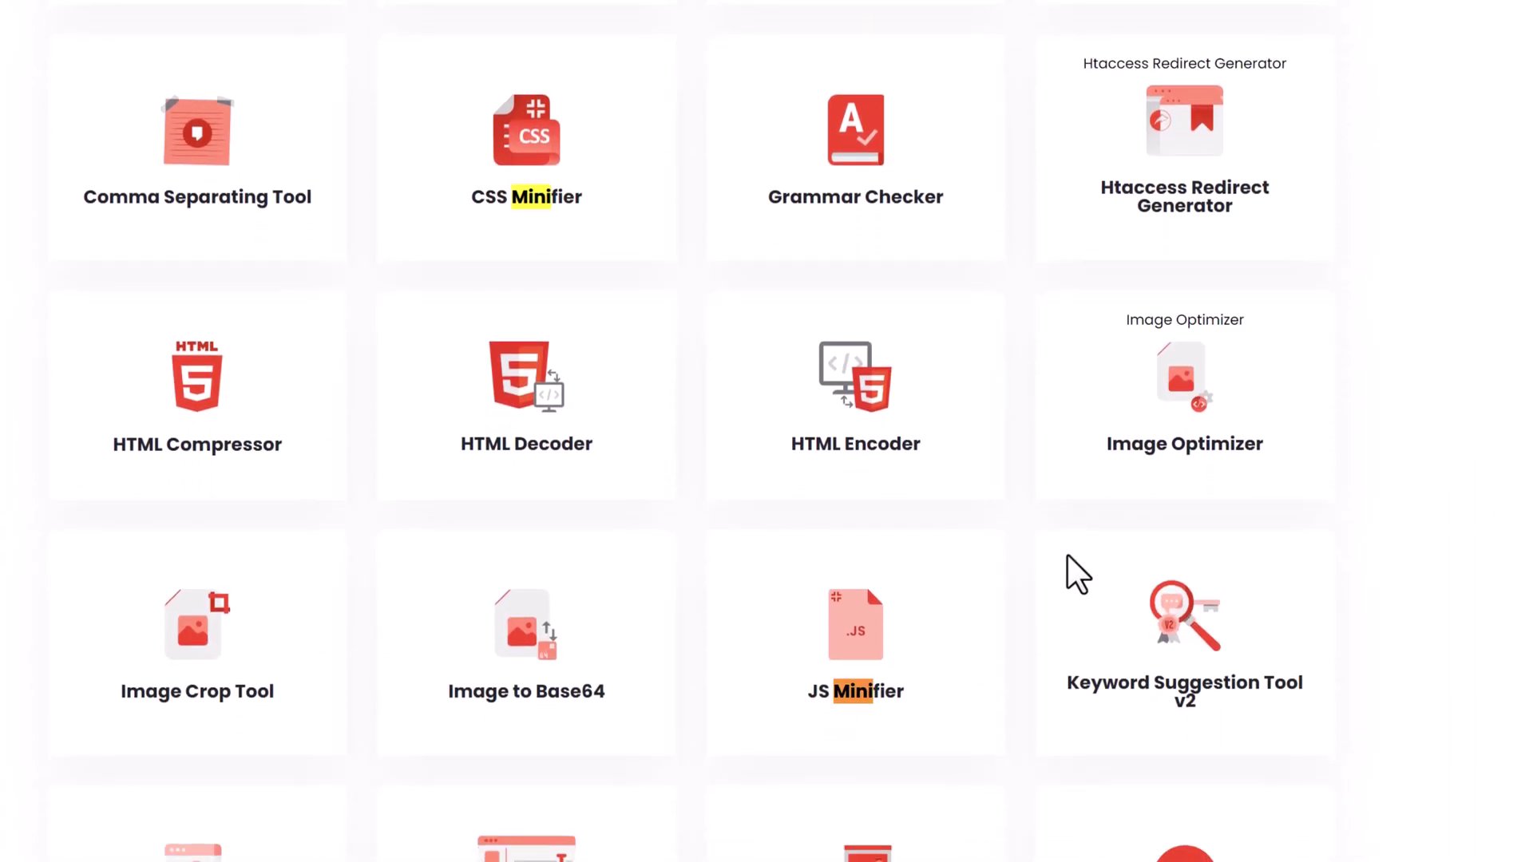
click(864, 683)
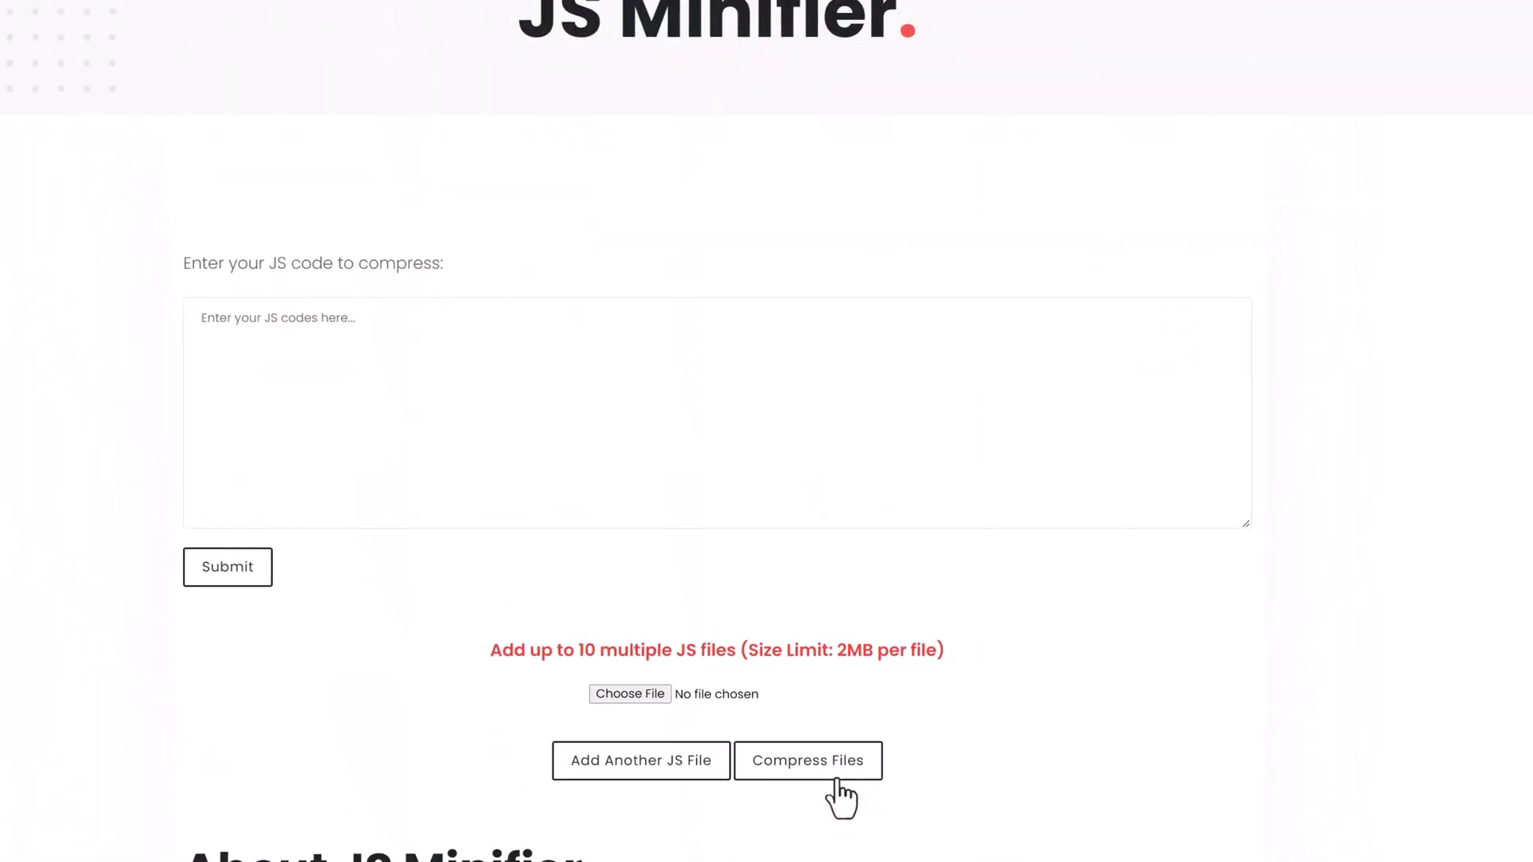
Compress the pasted readable JavaScript from 22 Kb to 8 Kb and select the output.
click(269, 360)
key(ctrl+v)
scroll(51, 489, down, 2)
scroll(52, 490, down, 2)
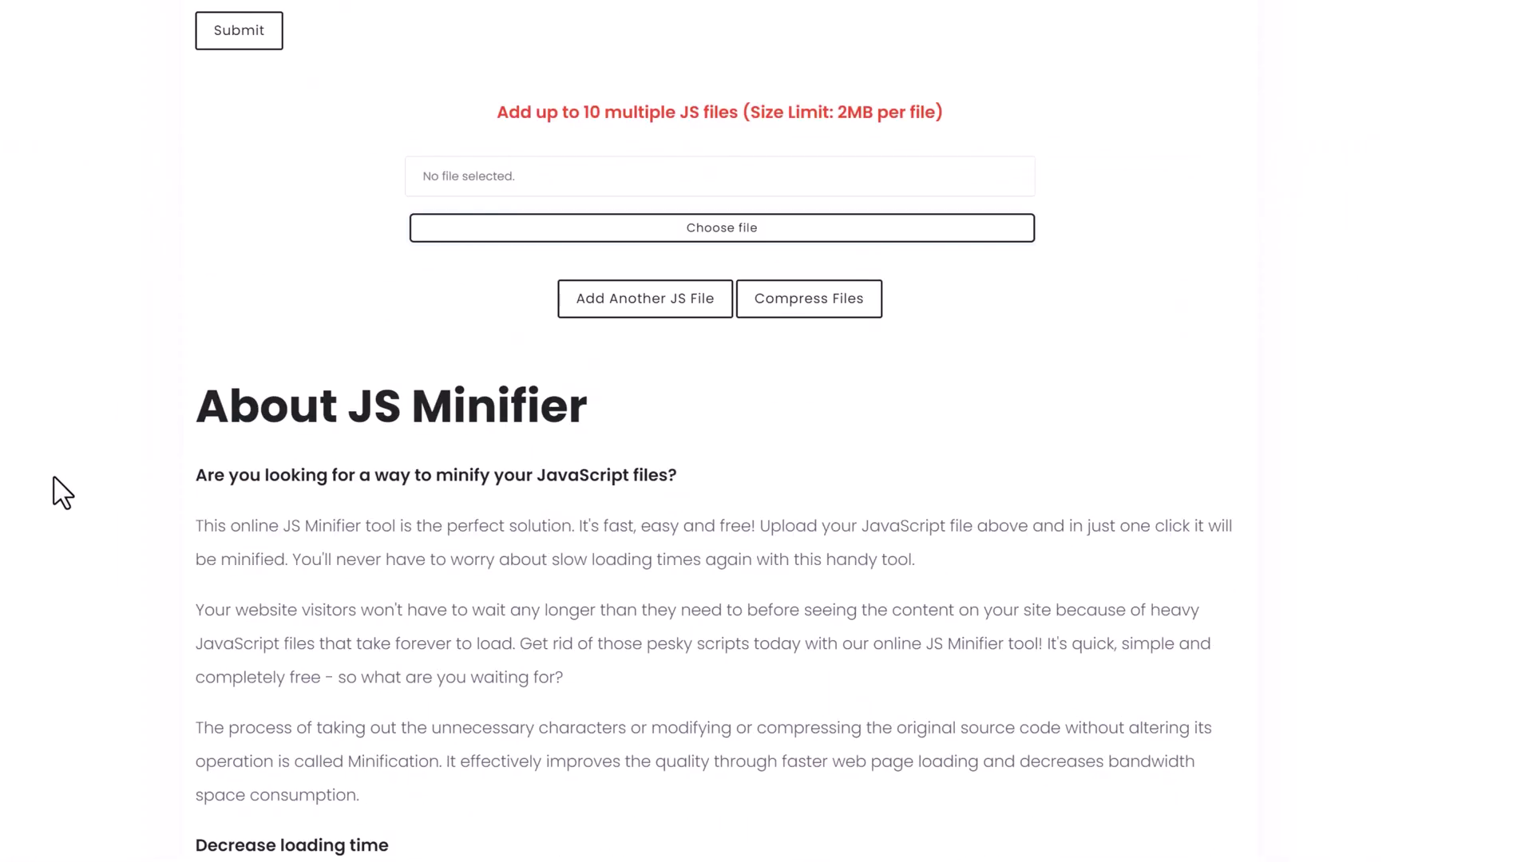
scroll(51, 490, up, 2)
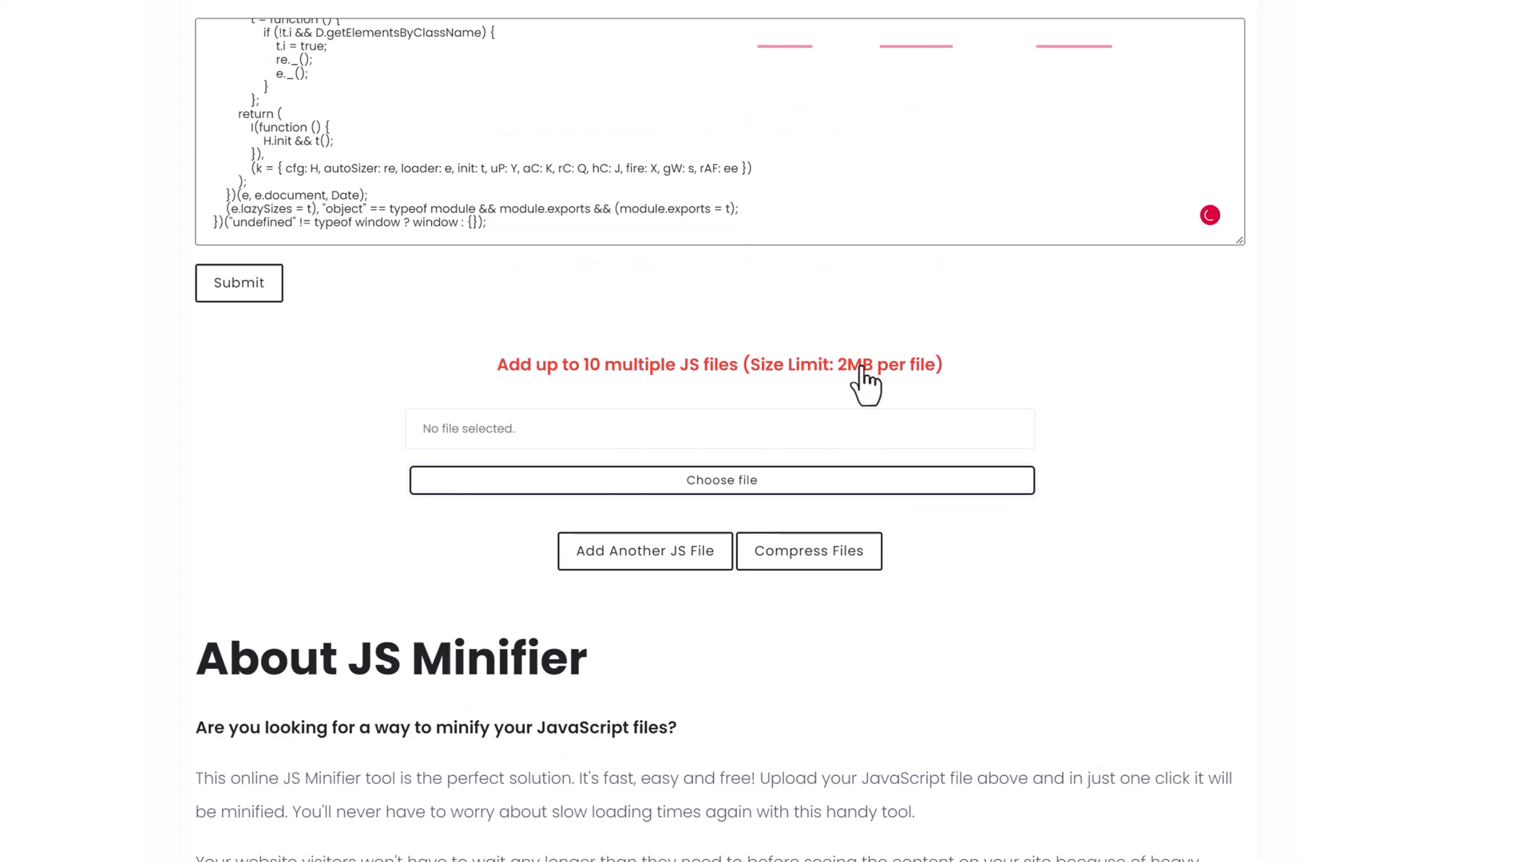
click(244, 294)
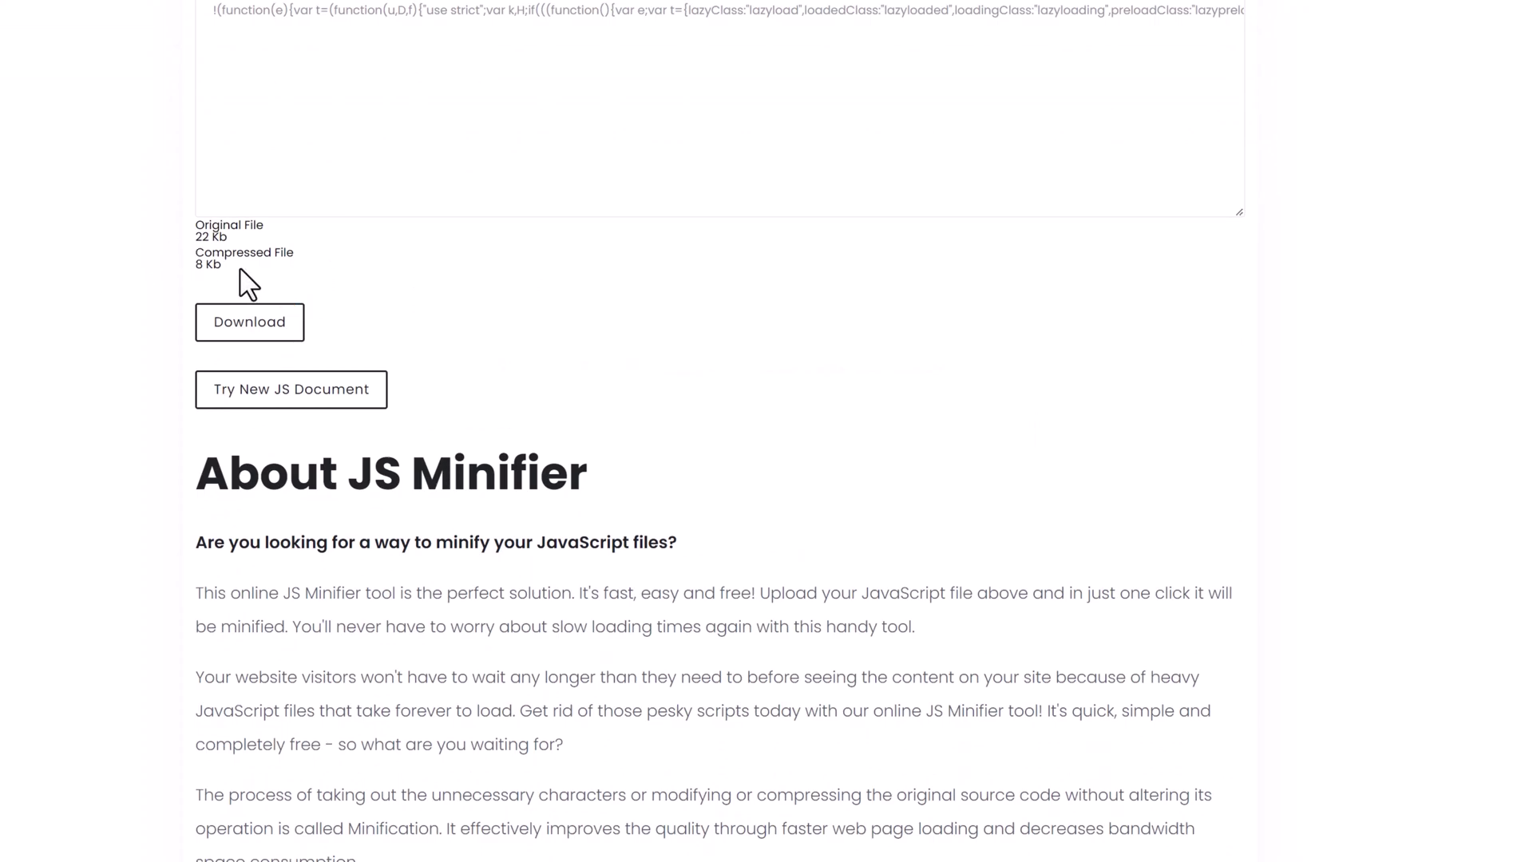
drag(225, 265, 180, 269)
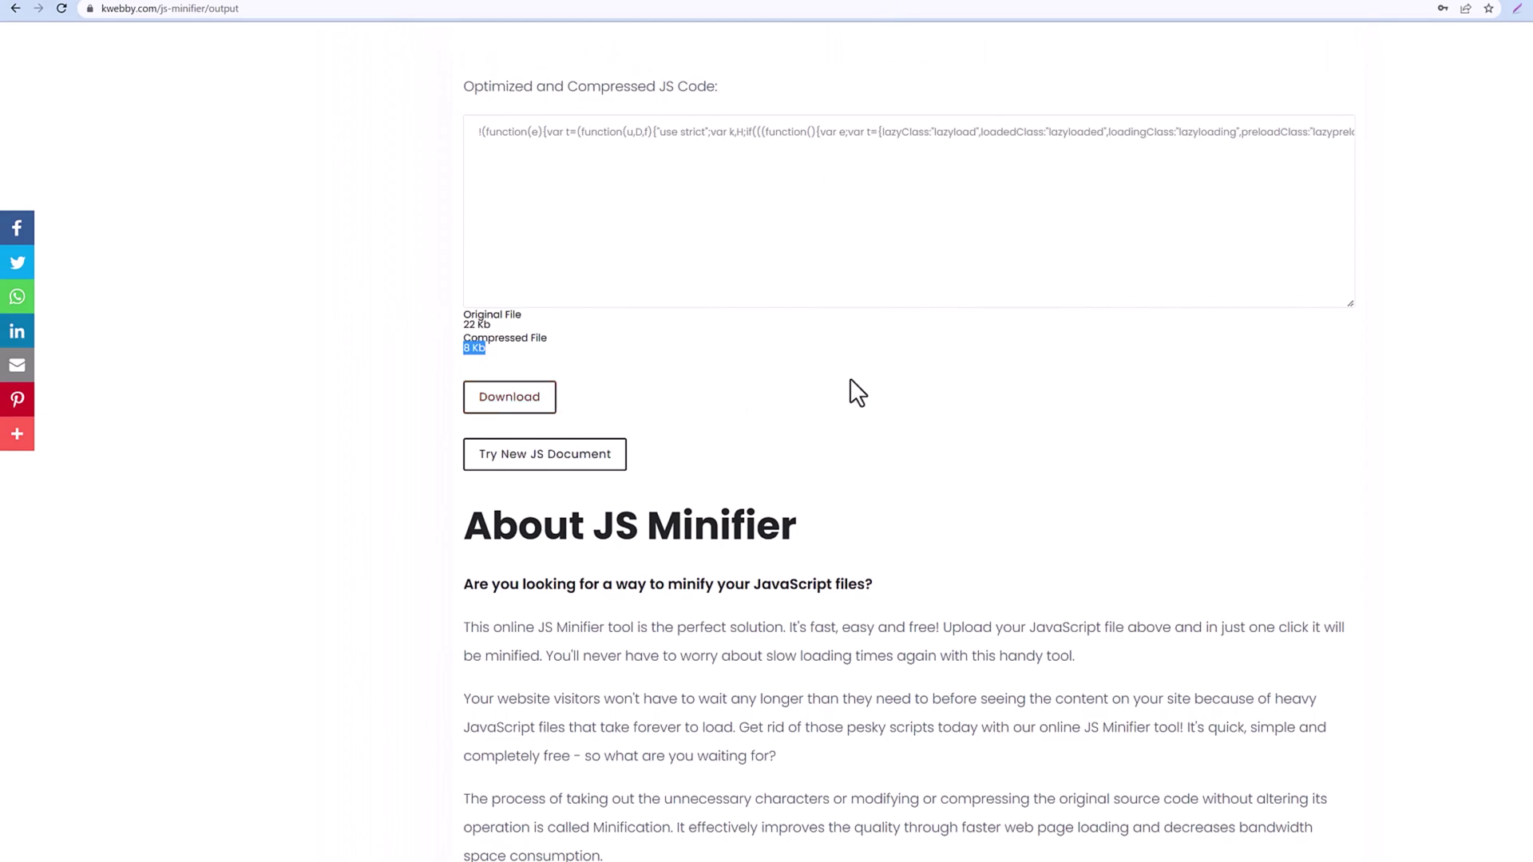
click(689, 225)
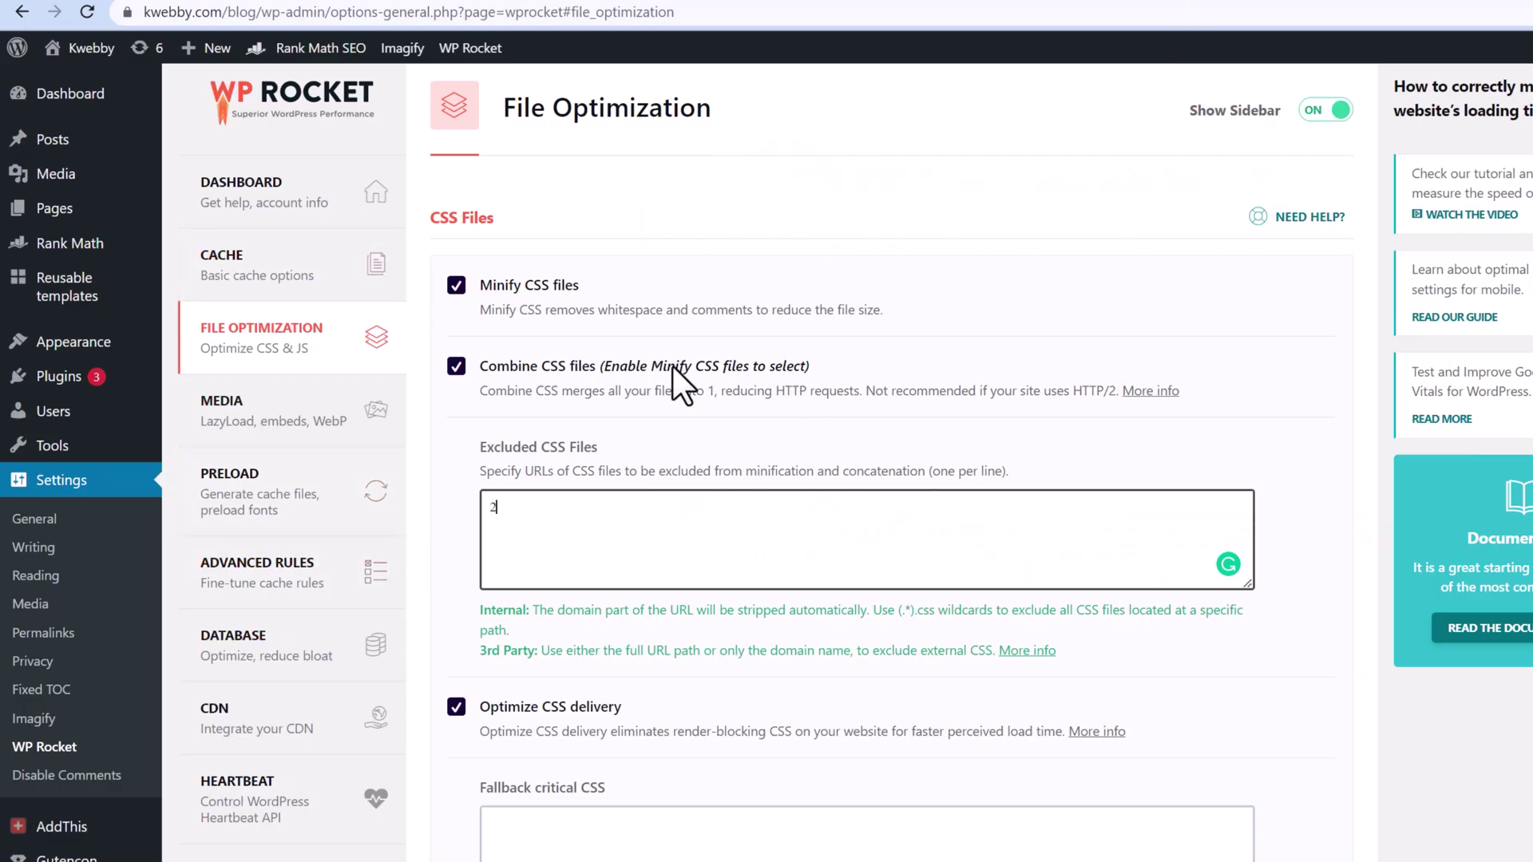
mouse_move(73, 342)
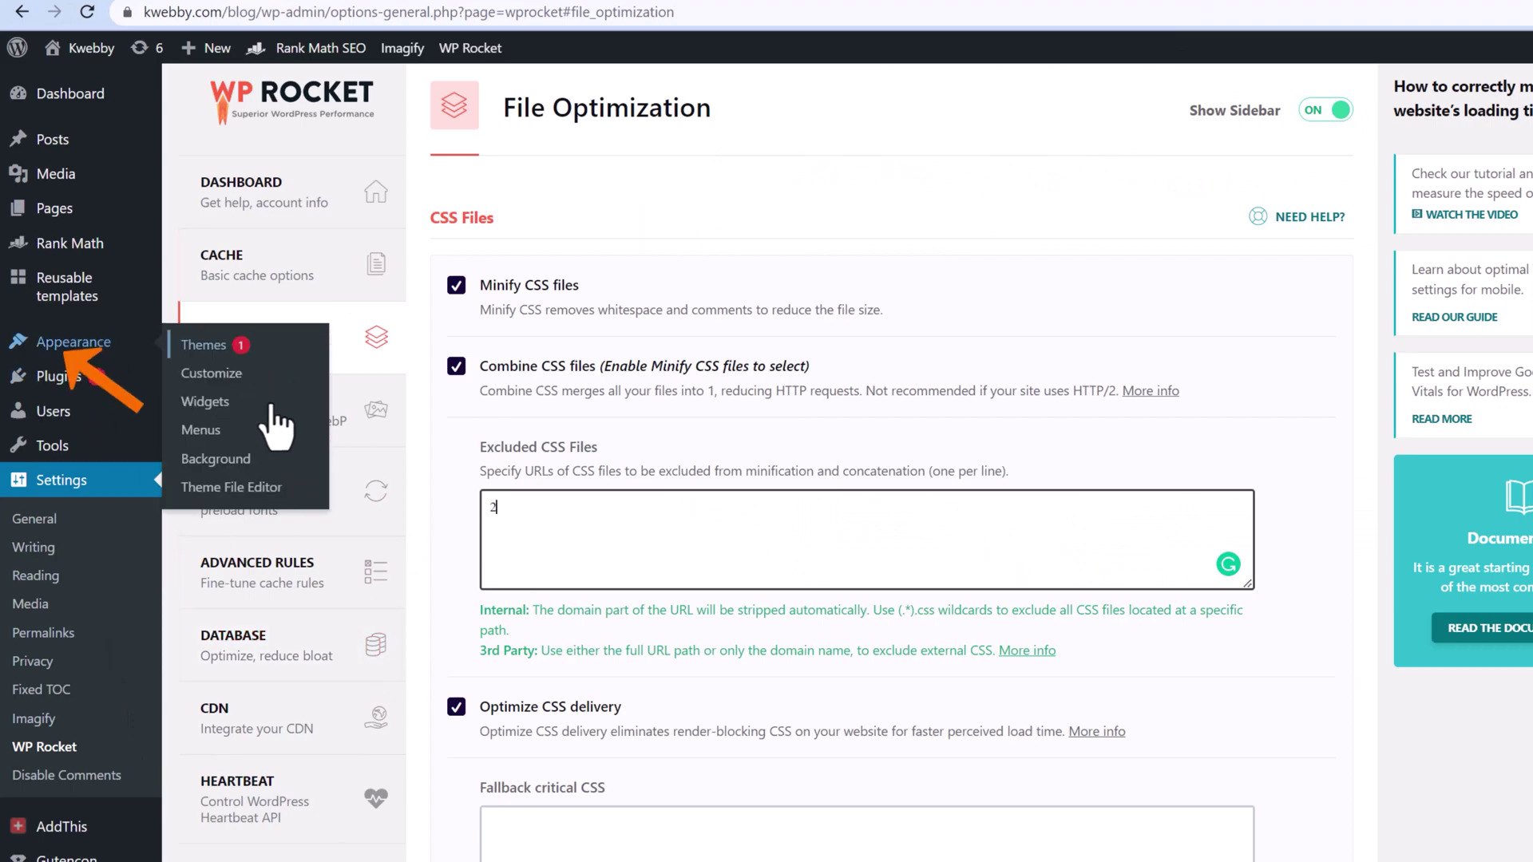
right_click(239, 486)
click(231, 487)
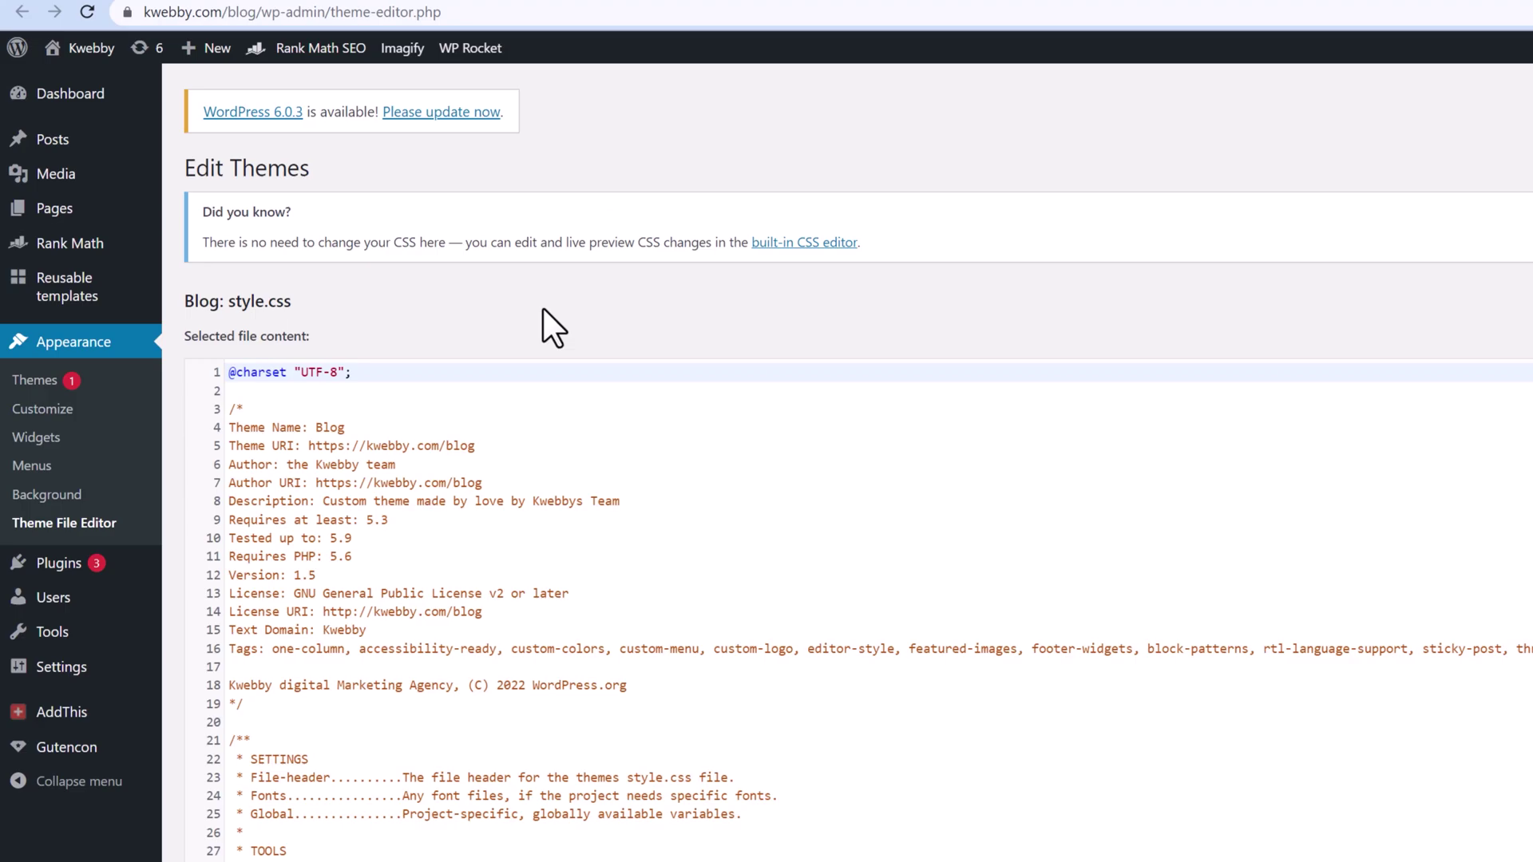
click(470, 48)
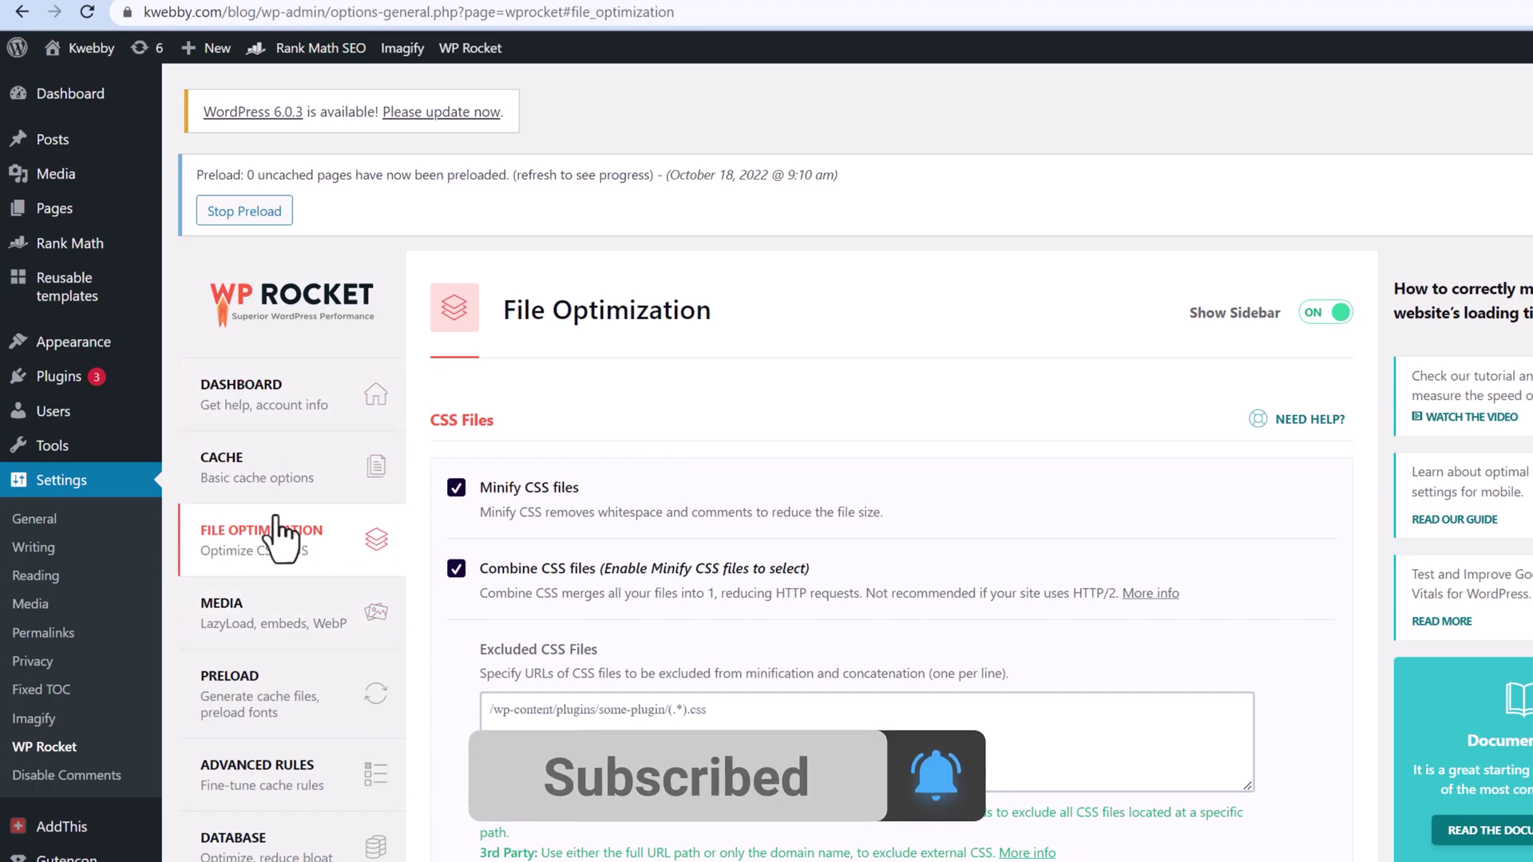
scroll(404, 650, down, 2)
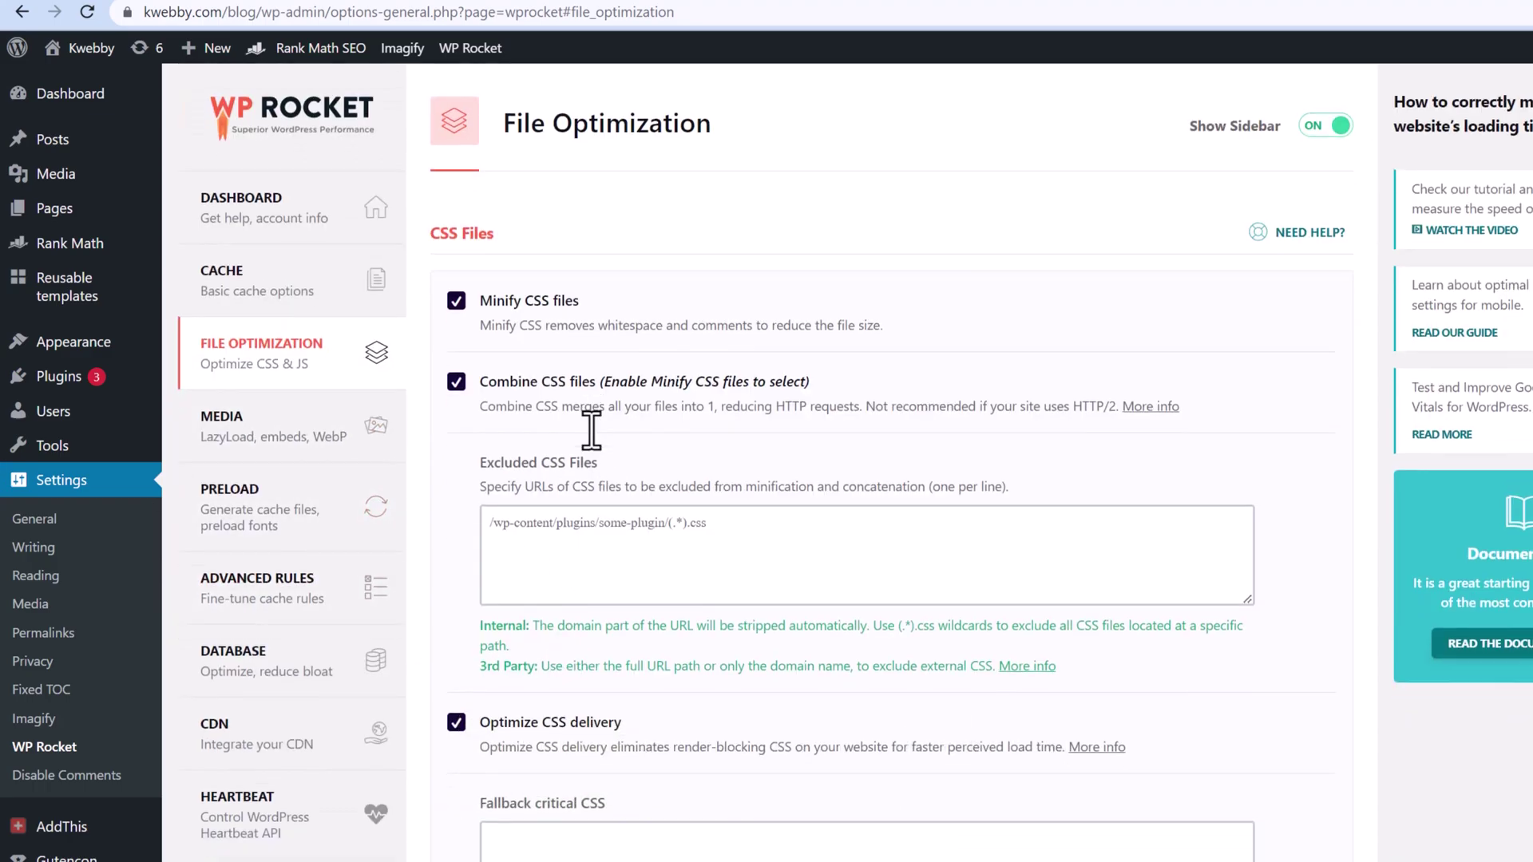
scroll(588, 431, down, 5)
drag(542, 772, 445, 772)
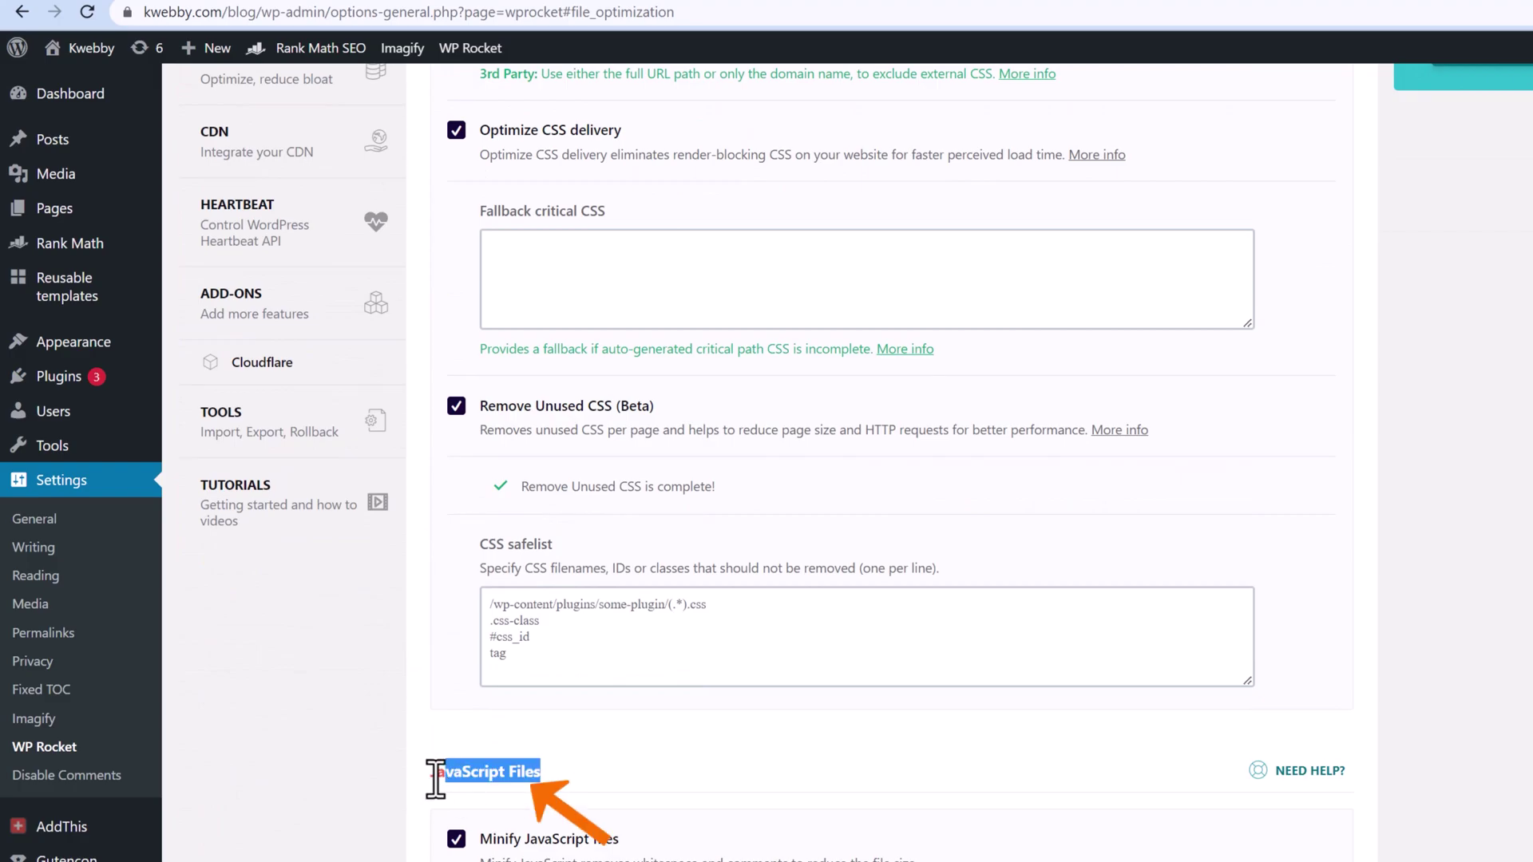
scroll(480, 791, down, 2)
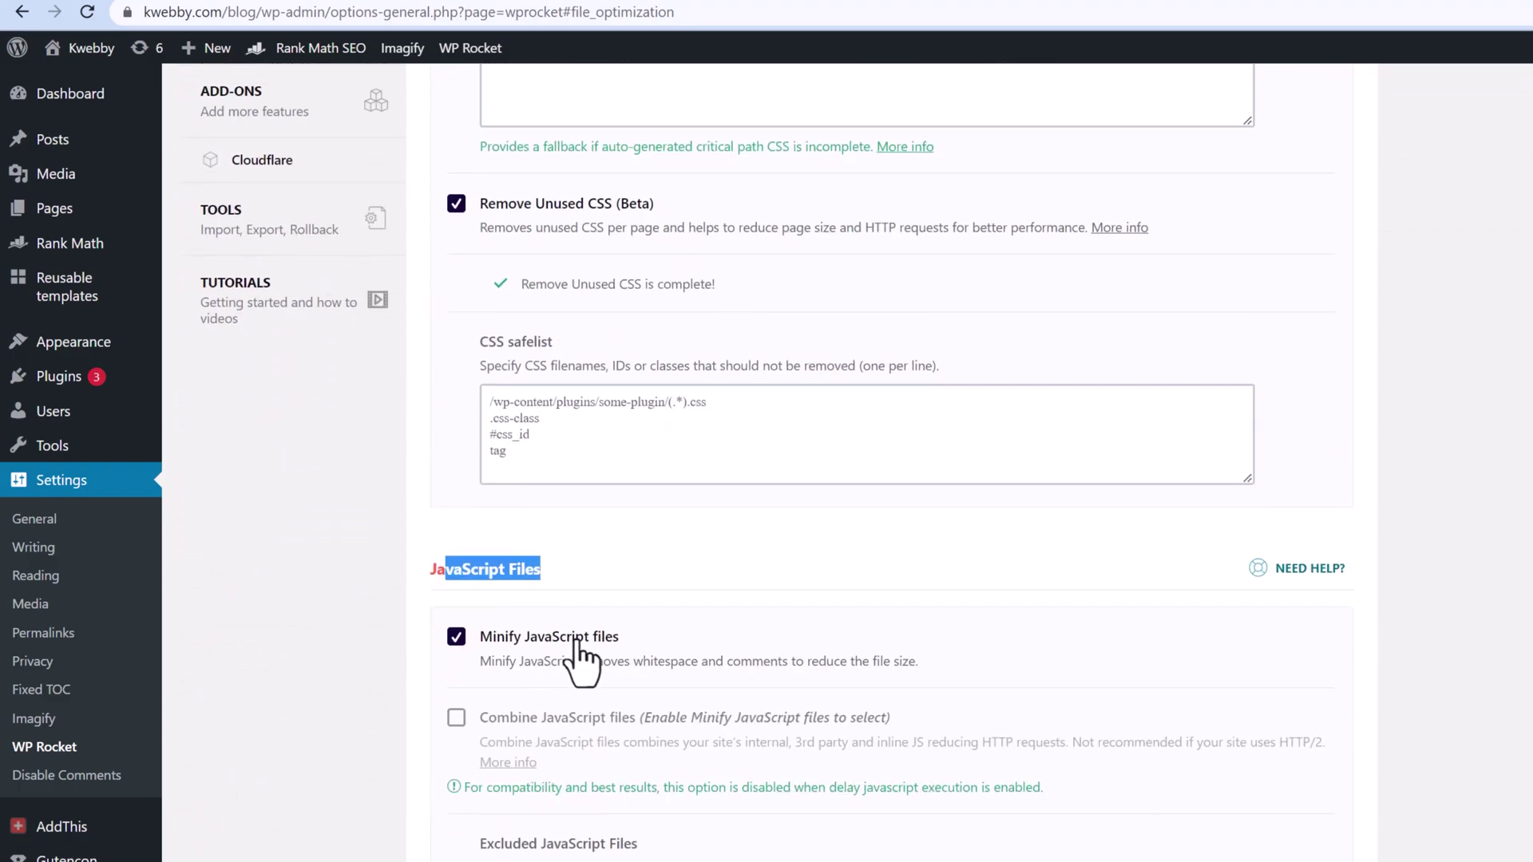
scroll(580, 656, down, 1)
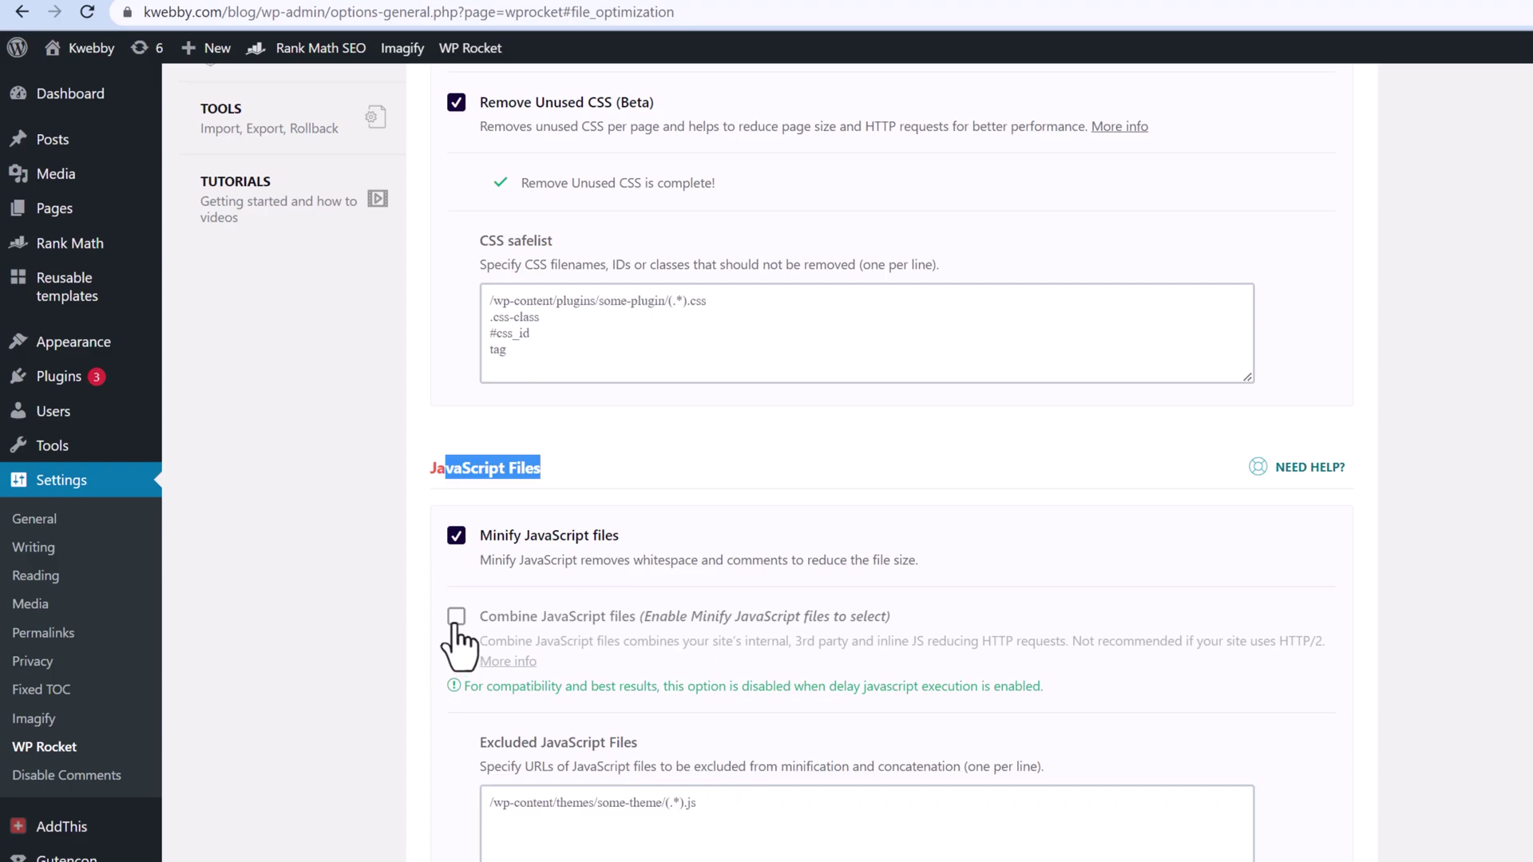
scroll(411, 780, down, 3)
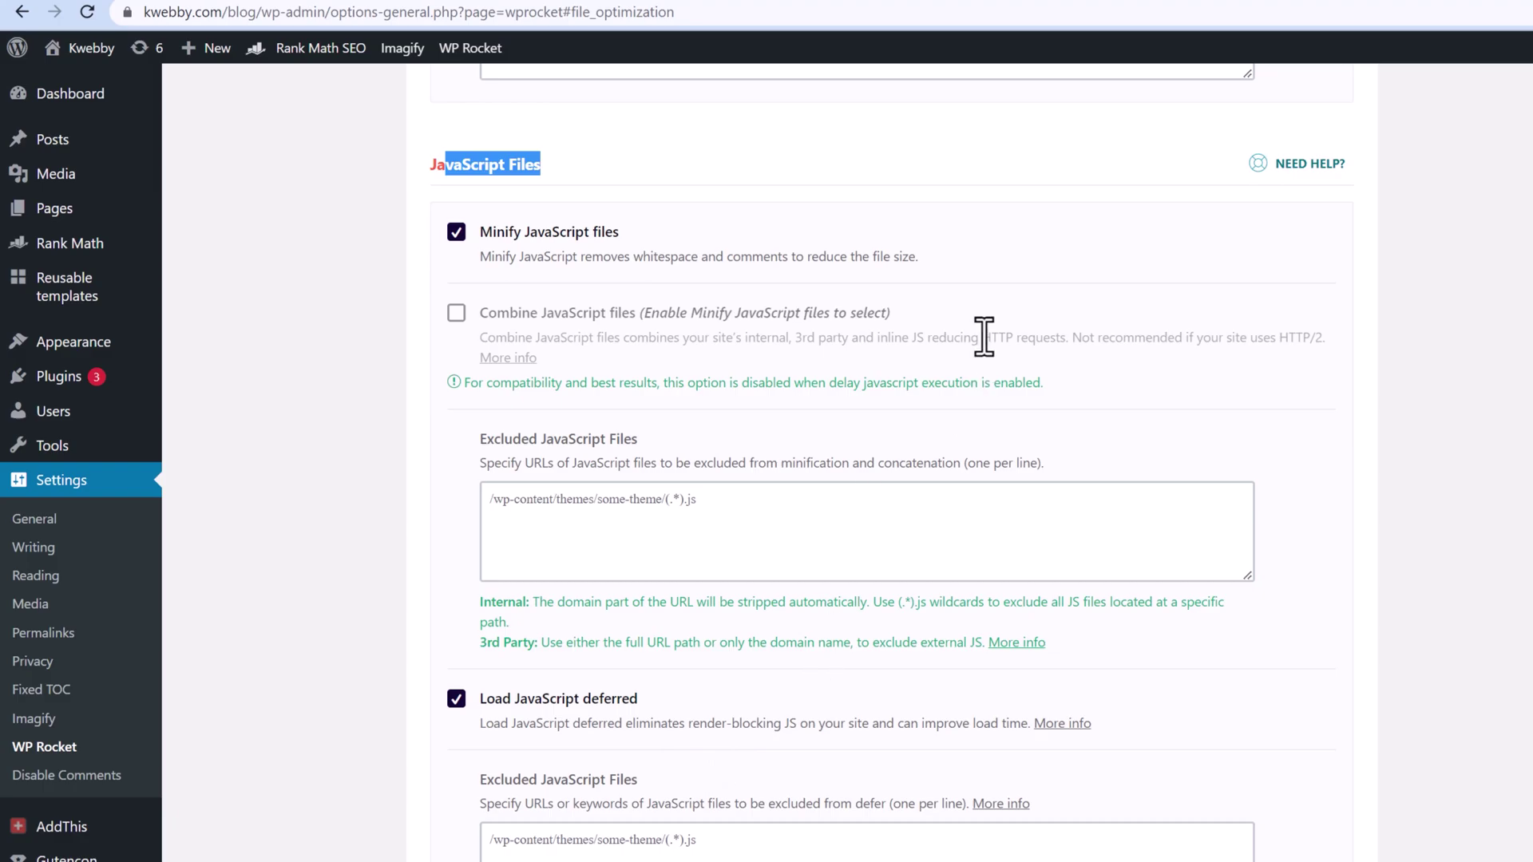
scroll(495, 816, down, 2)
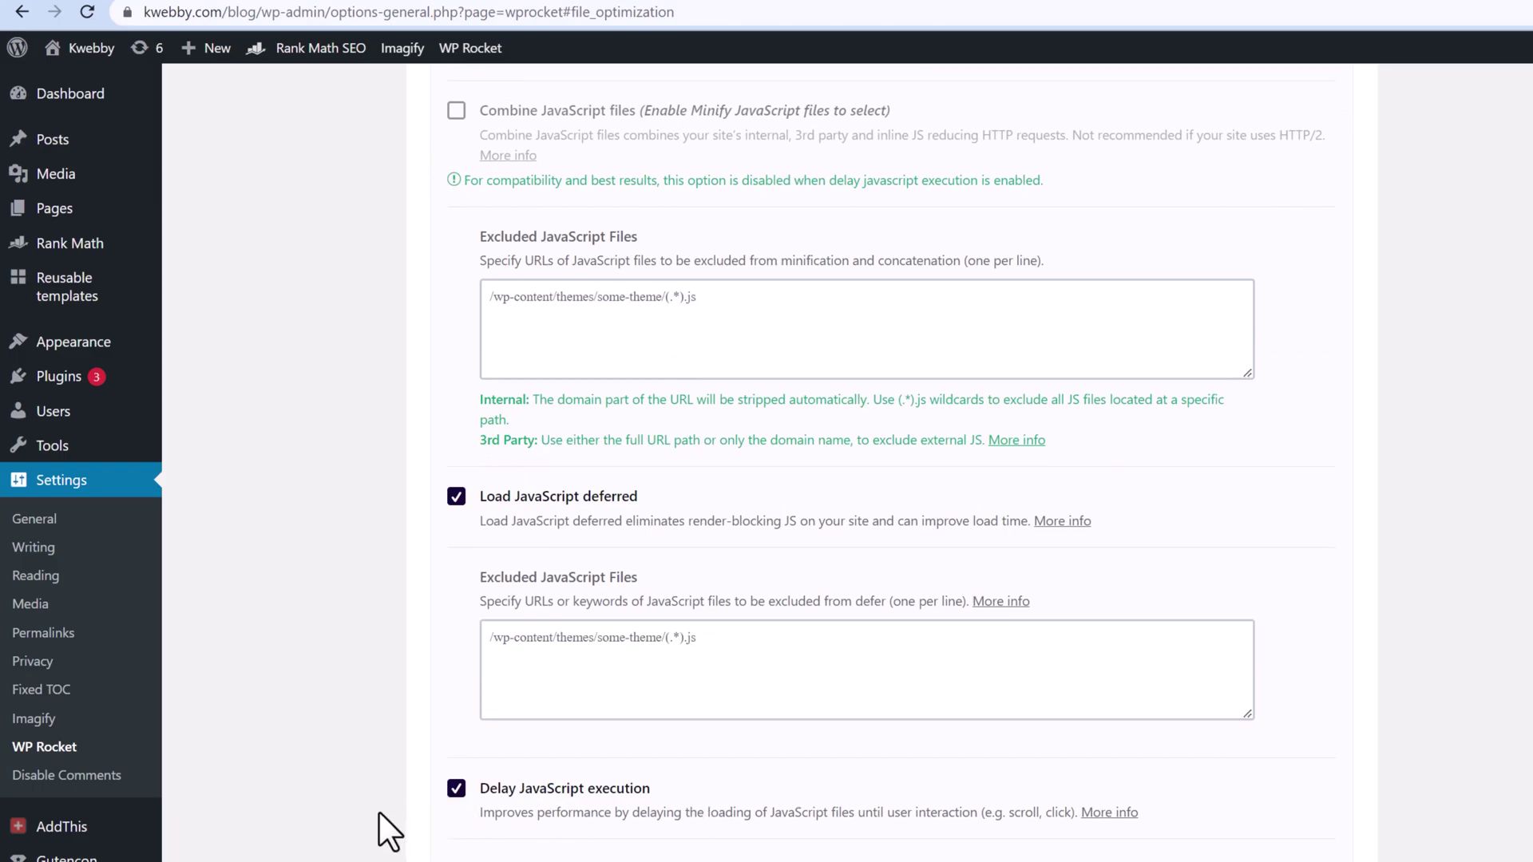
scroll(380, 809, up, 5)
scroll(380, 808, up, 5)
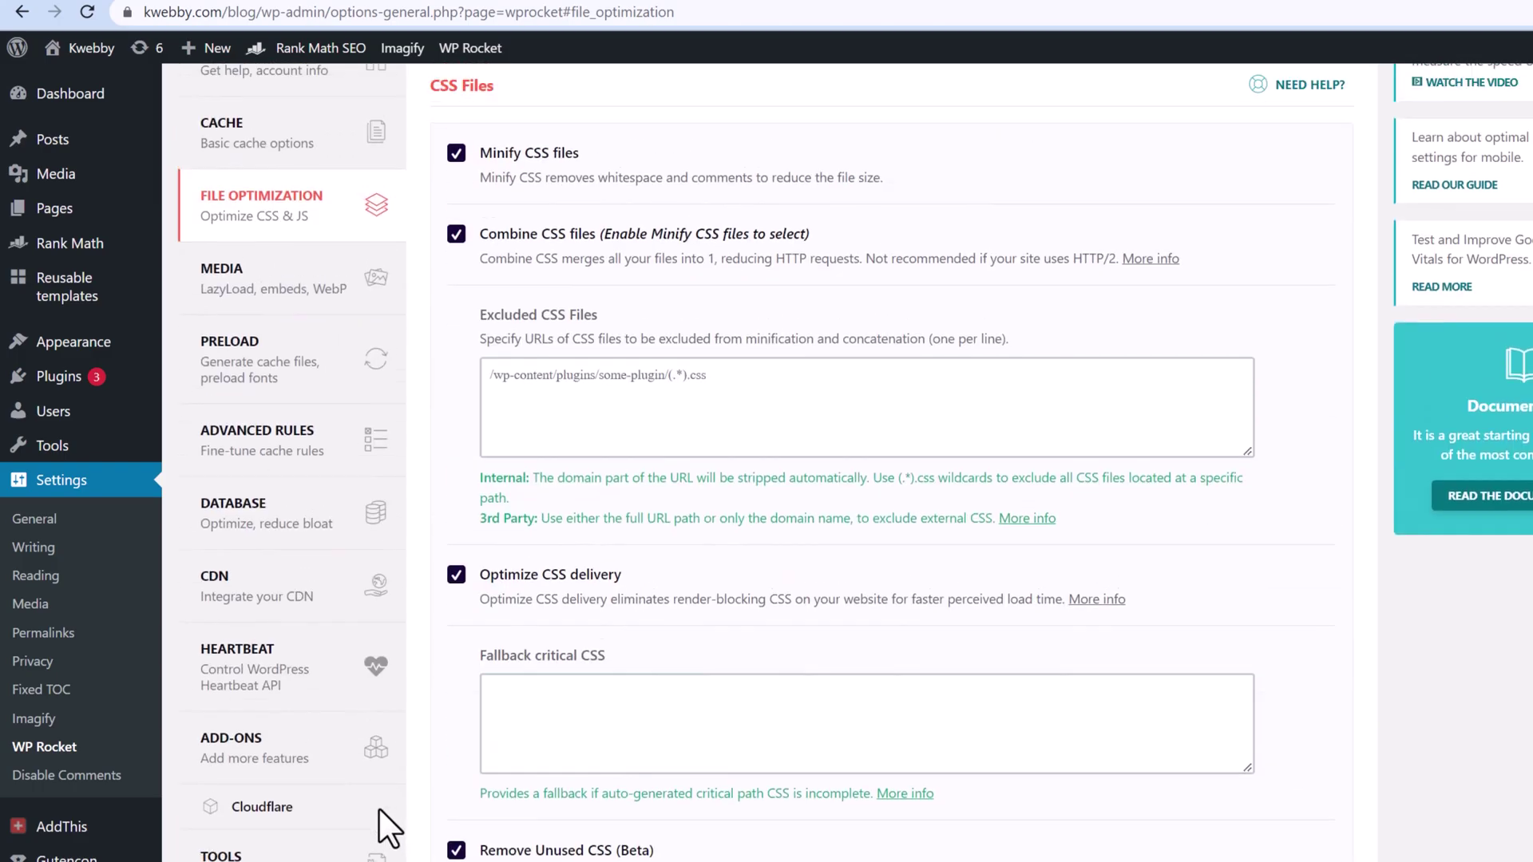
scroll(380, 808, up, 2)
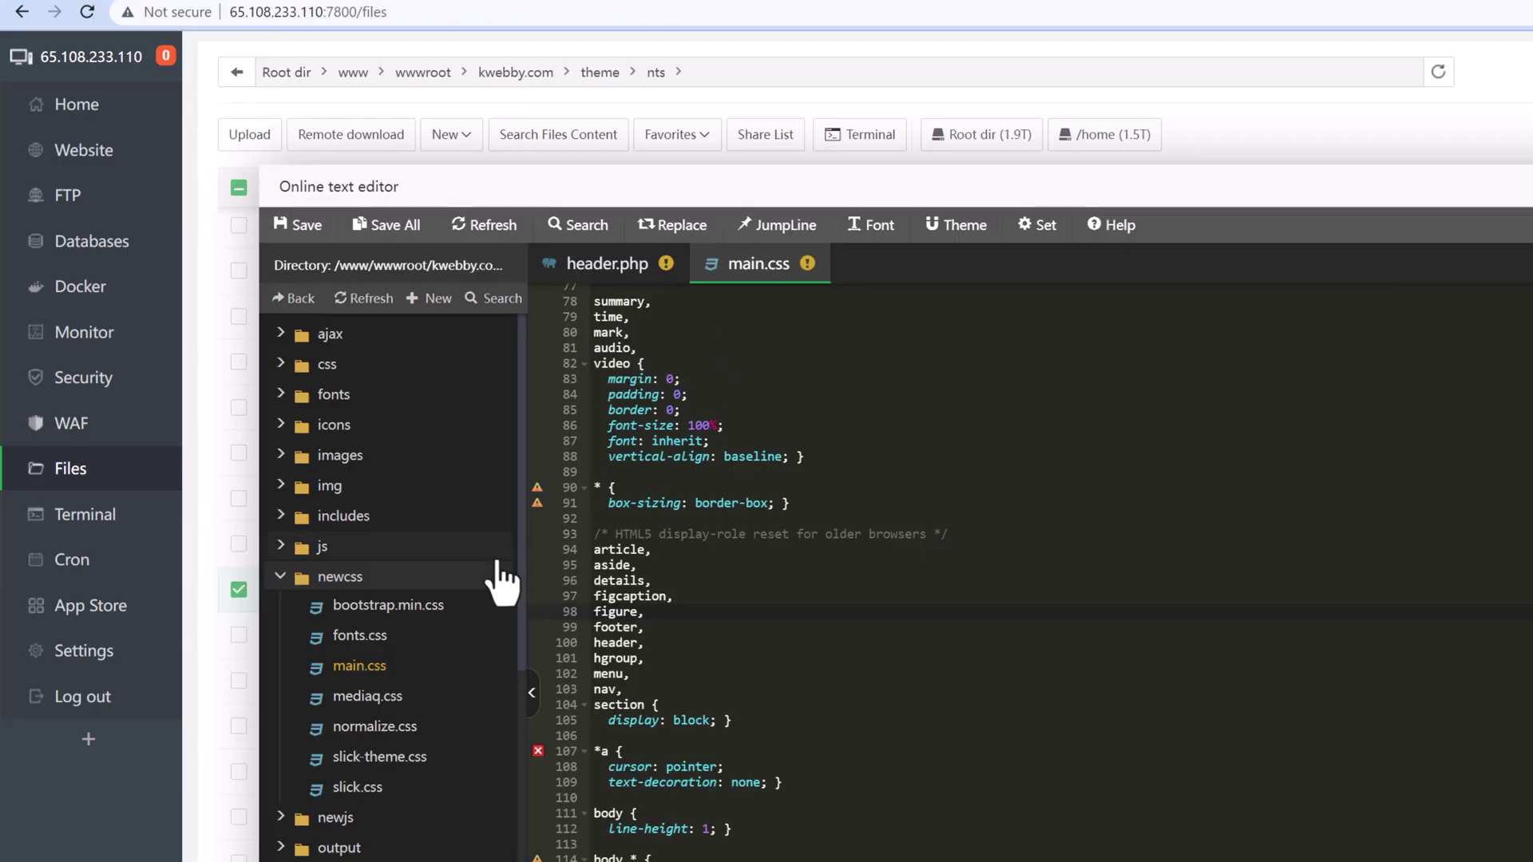
Browse from kwebby.com to blog/wp-content/themes/twentytwentyone/assets/js and open customize-helpers.js.
click(285, 573)
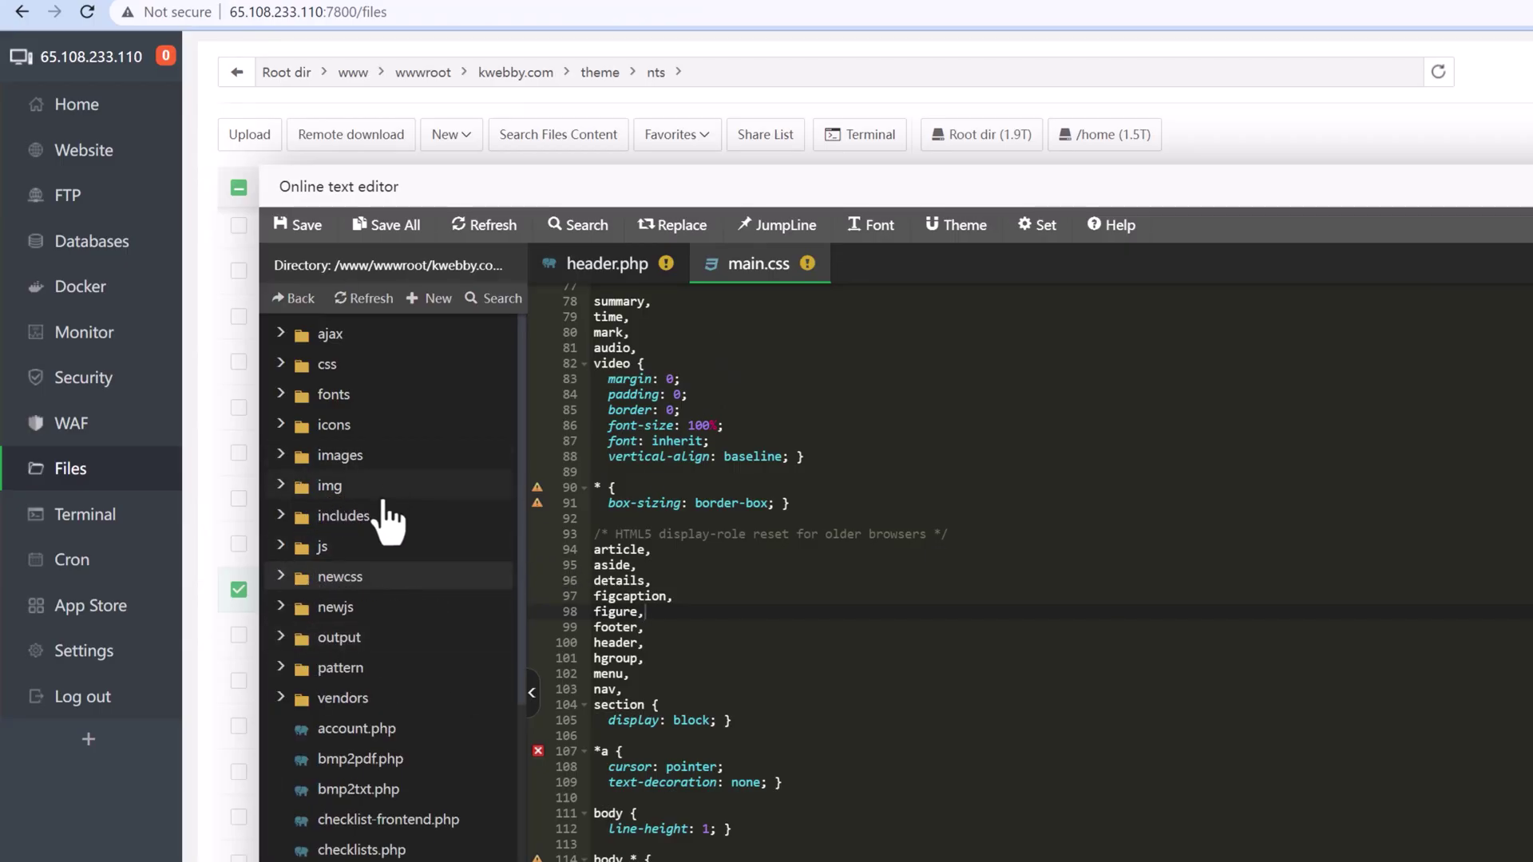
scroll(387, 517, down, 1)
scroll(387, 515, down, 3)
scroll(380, 508, up, 5)
scroll(307, 407, up, 5)
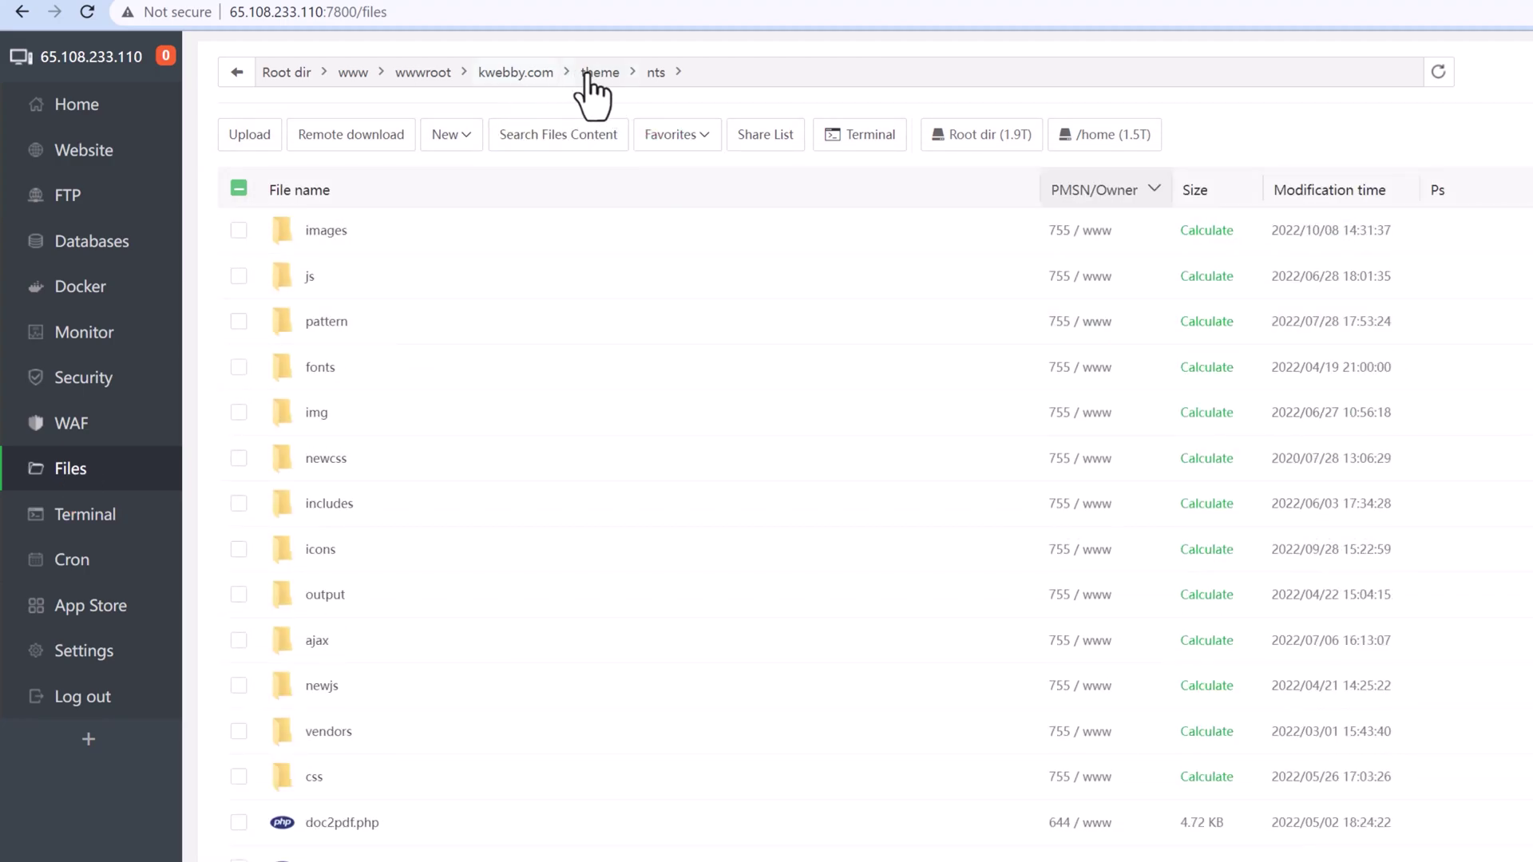
click(483, 71)
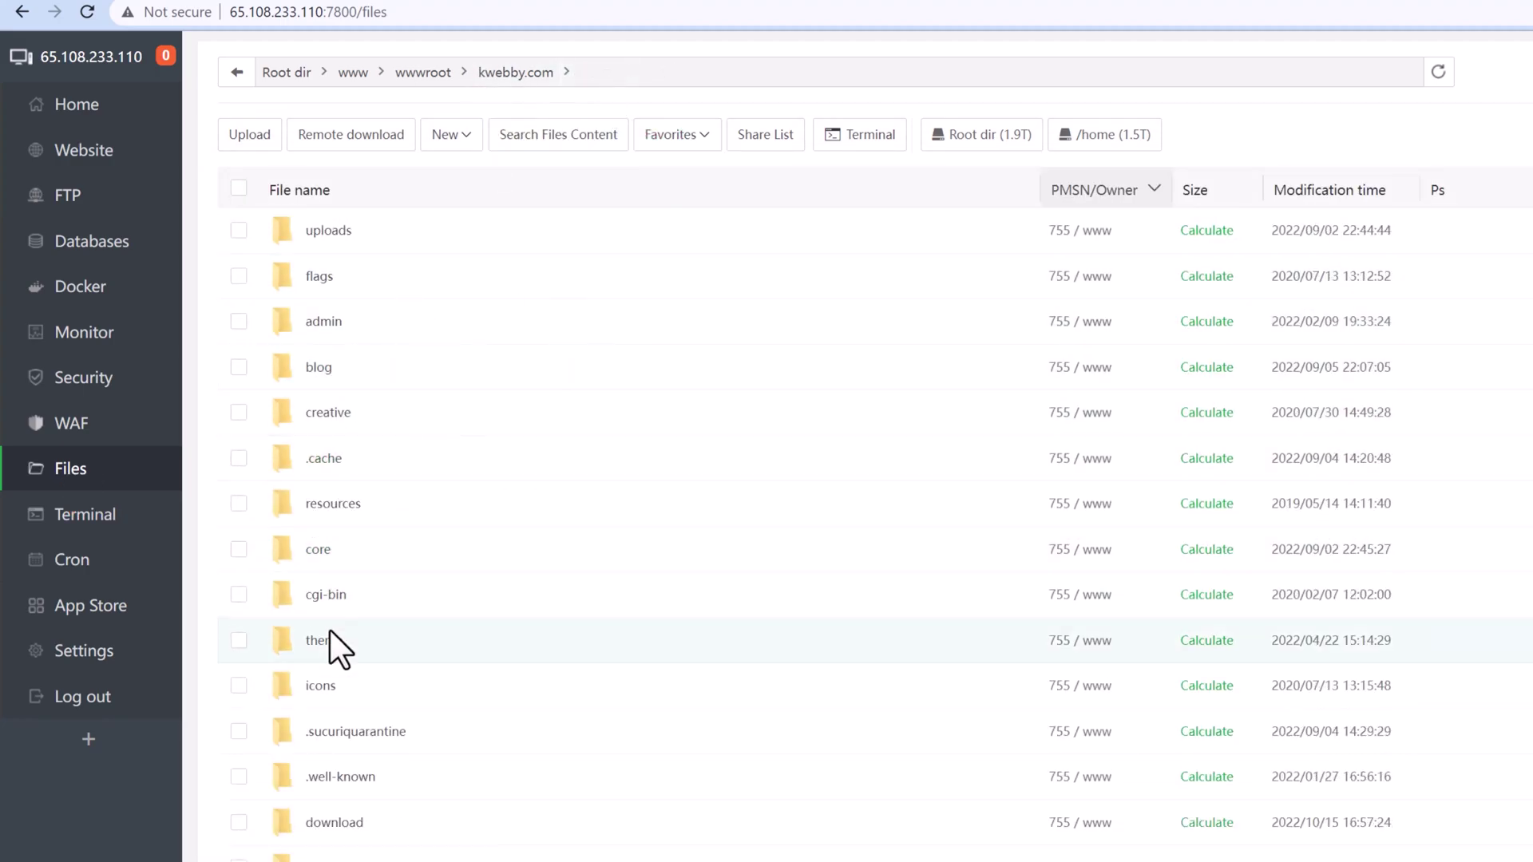
click(321, 369)
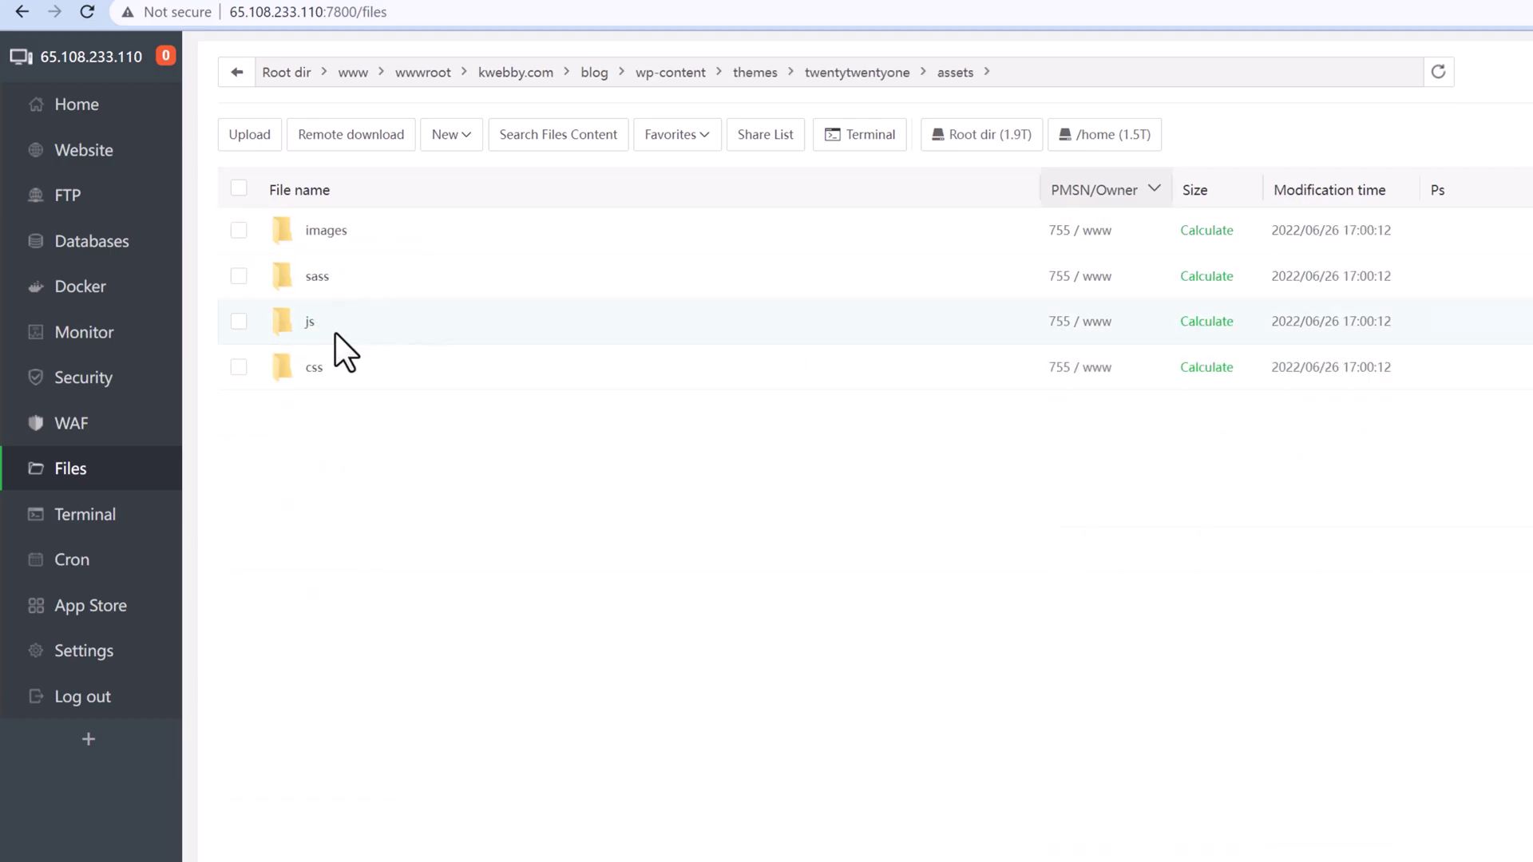
click(311, 324)
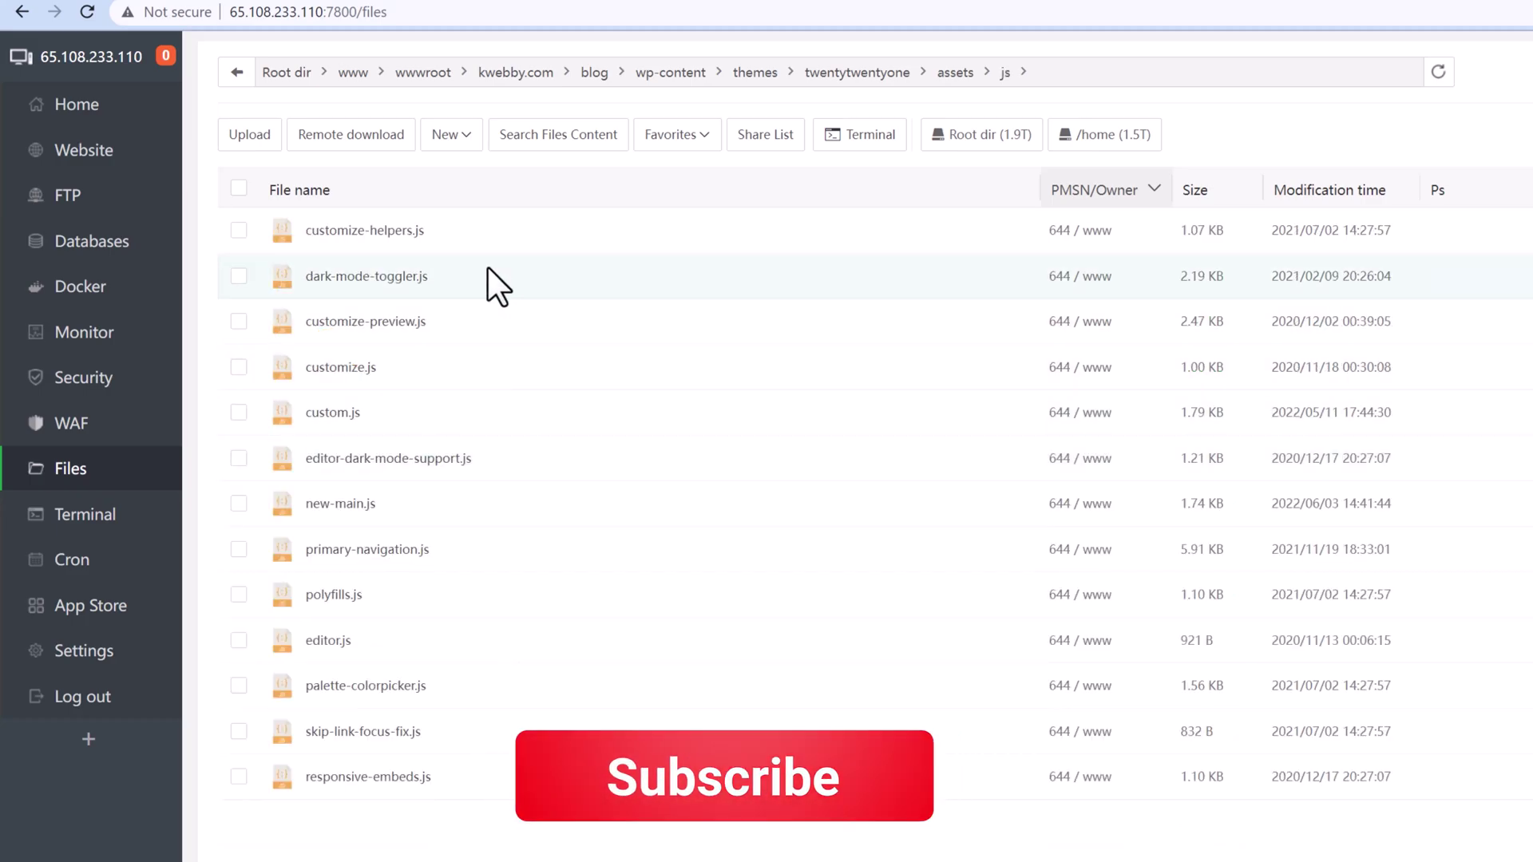
click(364, 231)
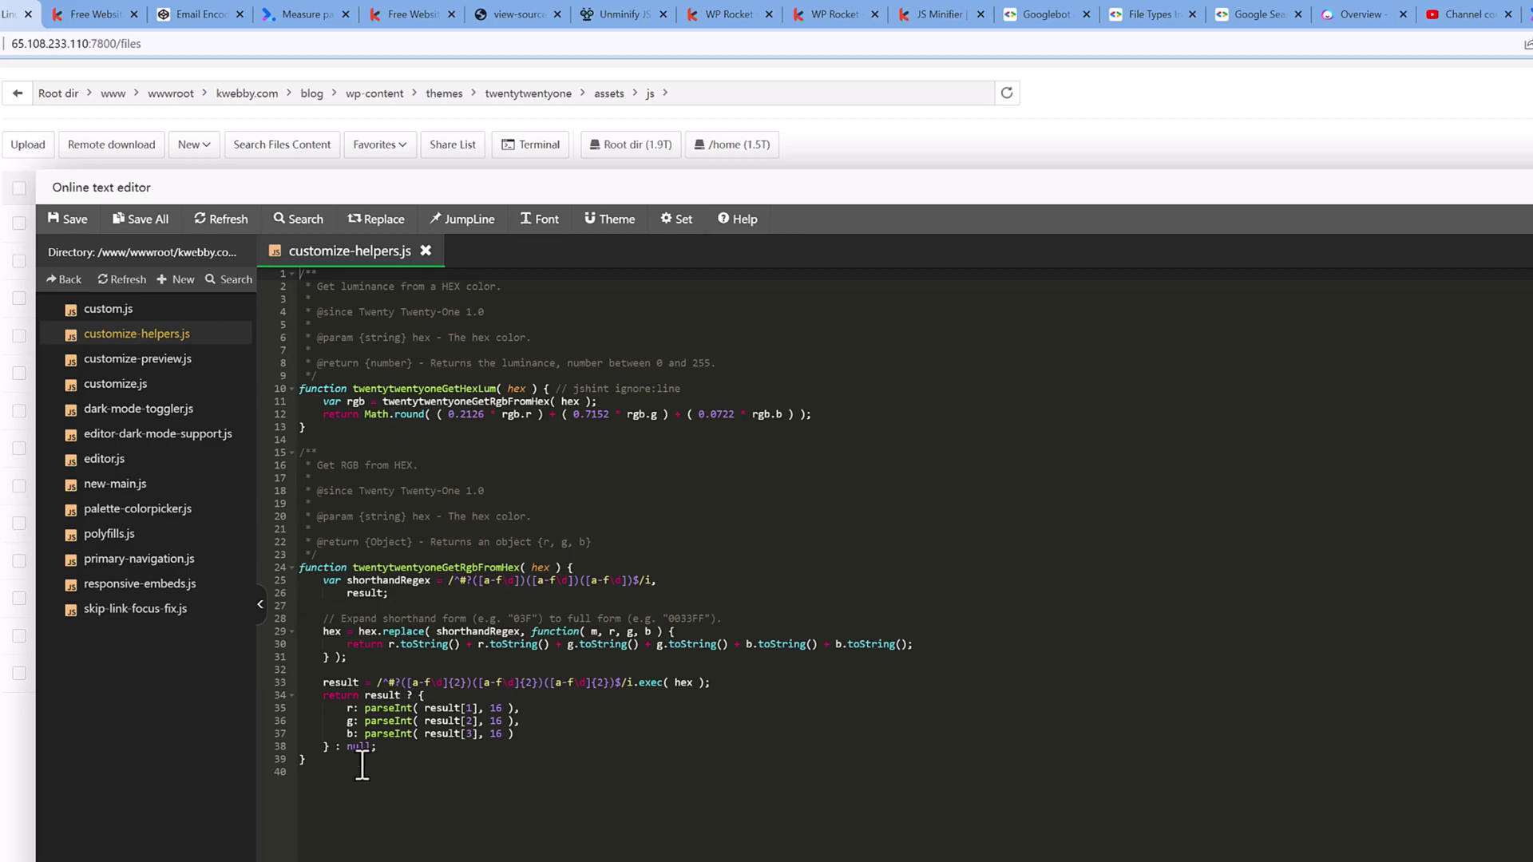
Copy the customize-helpers.js code into a fresh JS Minifier input.
drag(306, 767, 246, 270)
click(815, 14)
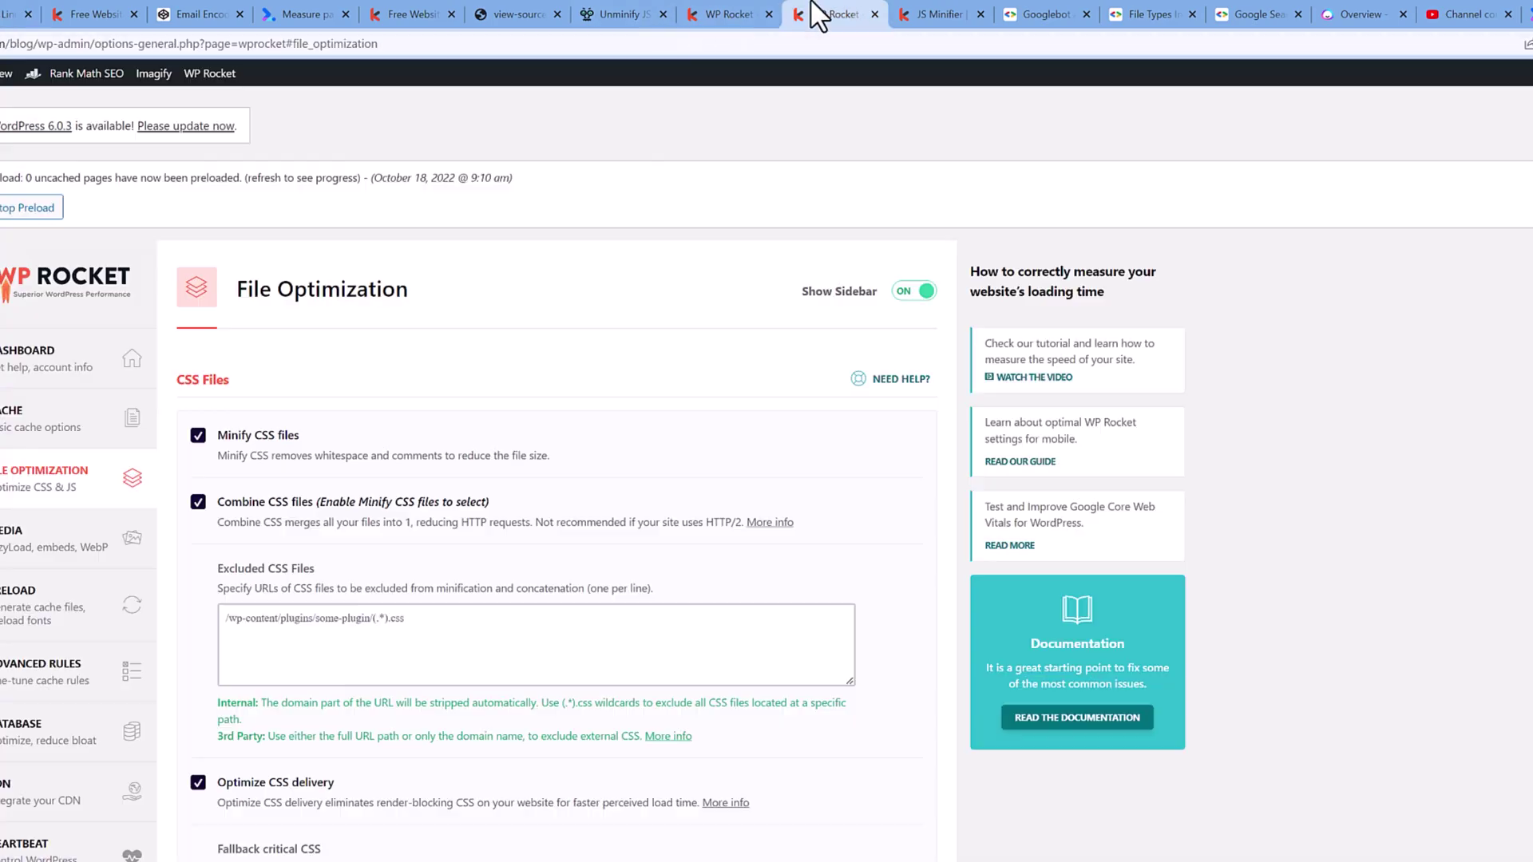
click(964, 15)
click(487, 566)
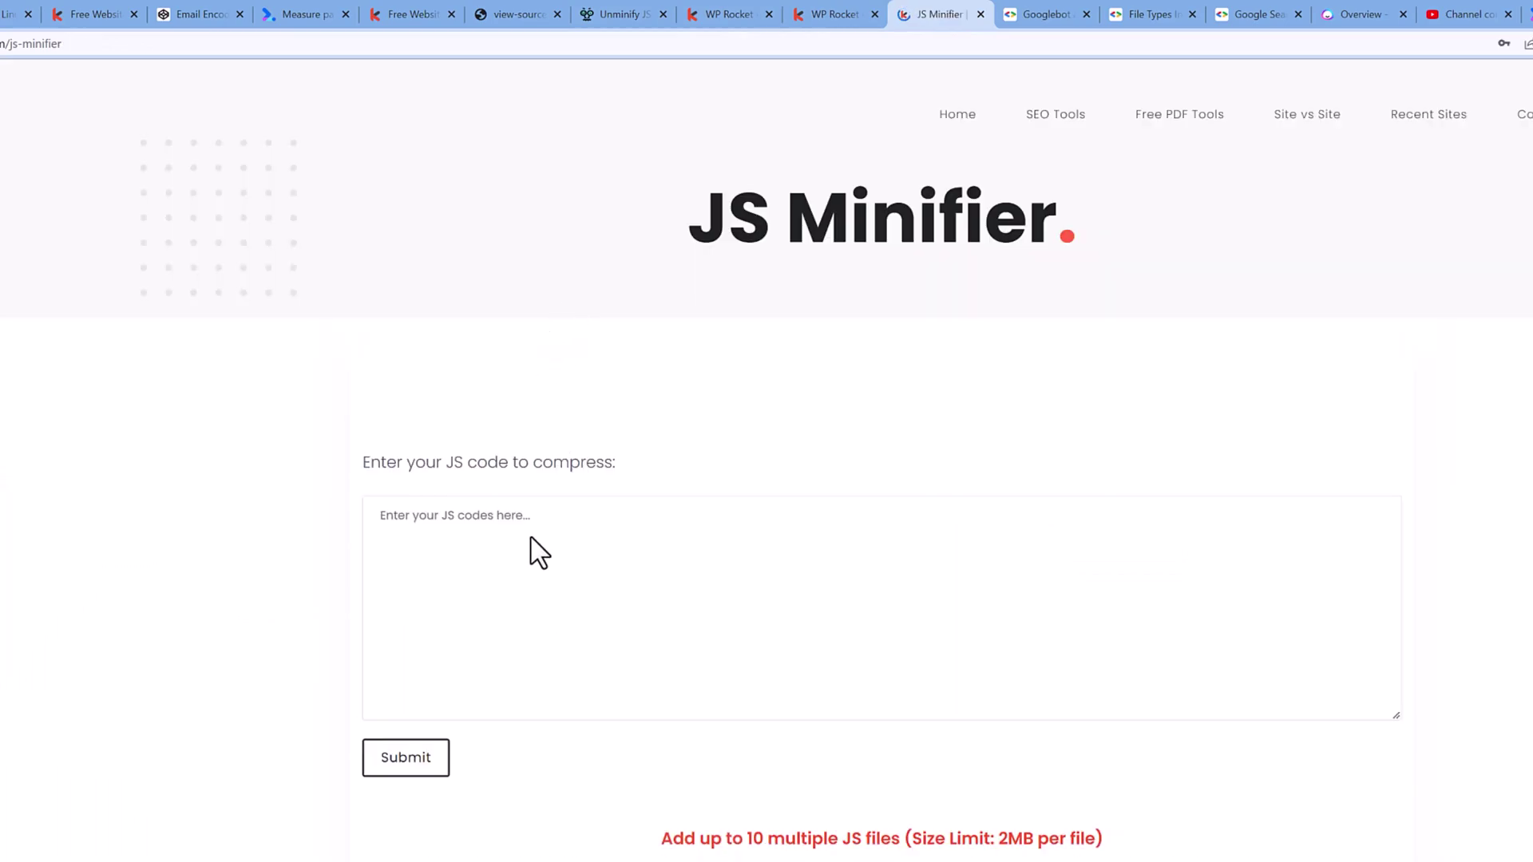
click(531, 550)
key(ctrl+v)
scroll(810, 583, down, 2)
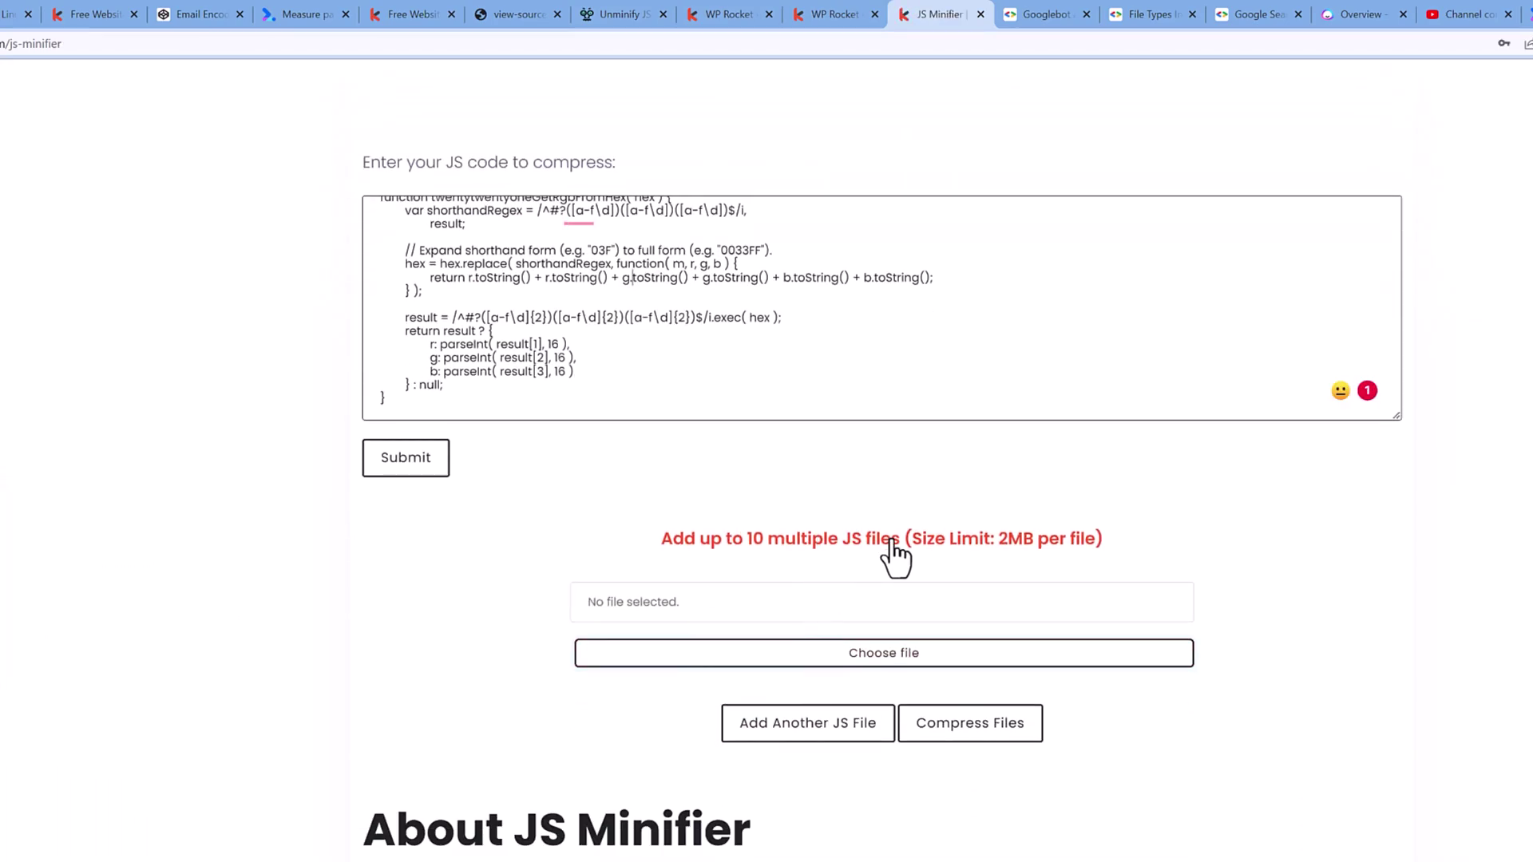
Compress the pasted customize-helpers.js code into one line and select the output.
click(21, 14)
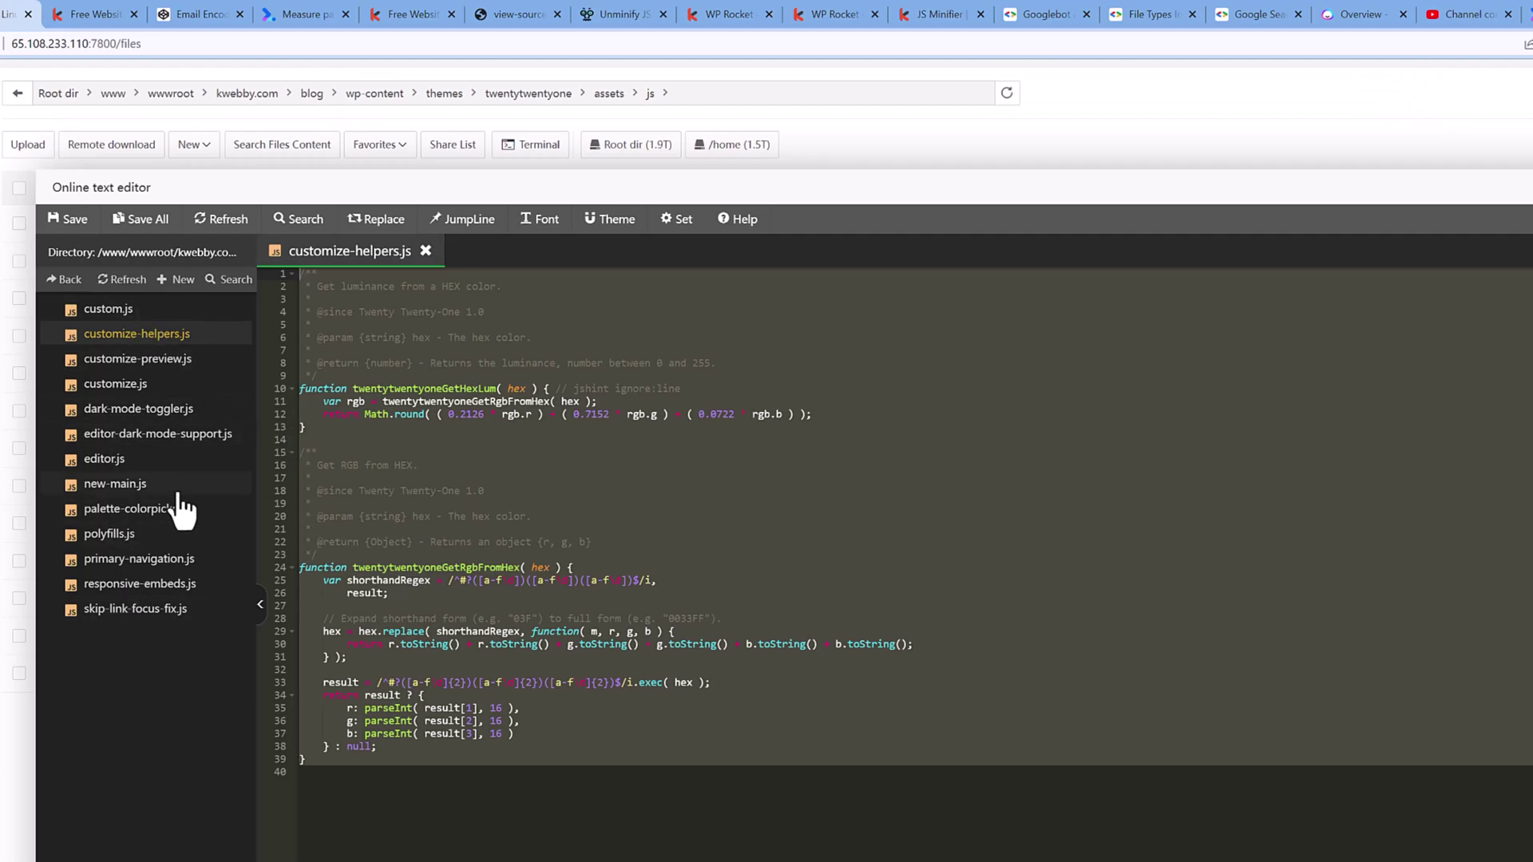
click(838, 14)
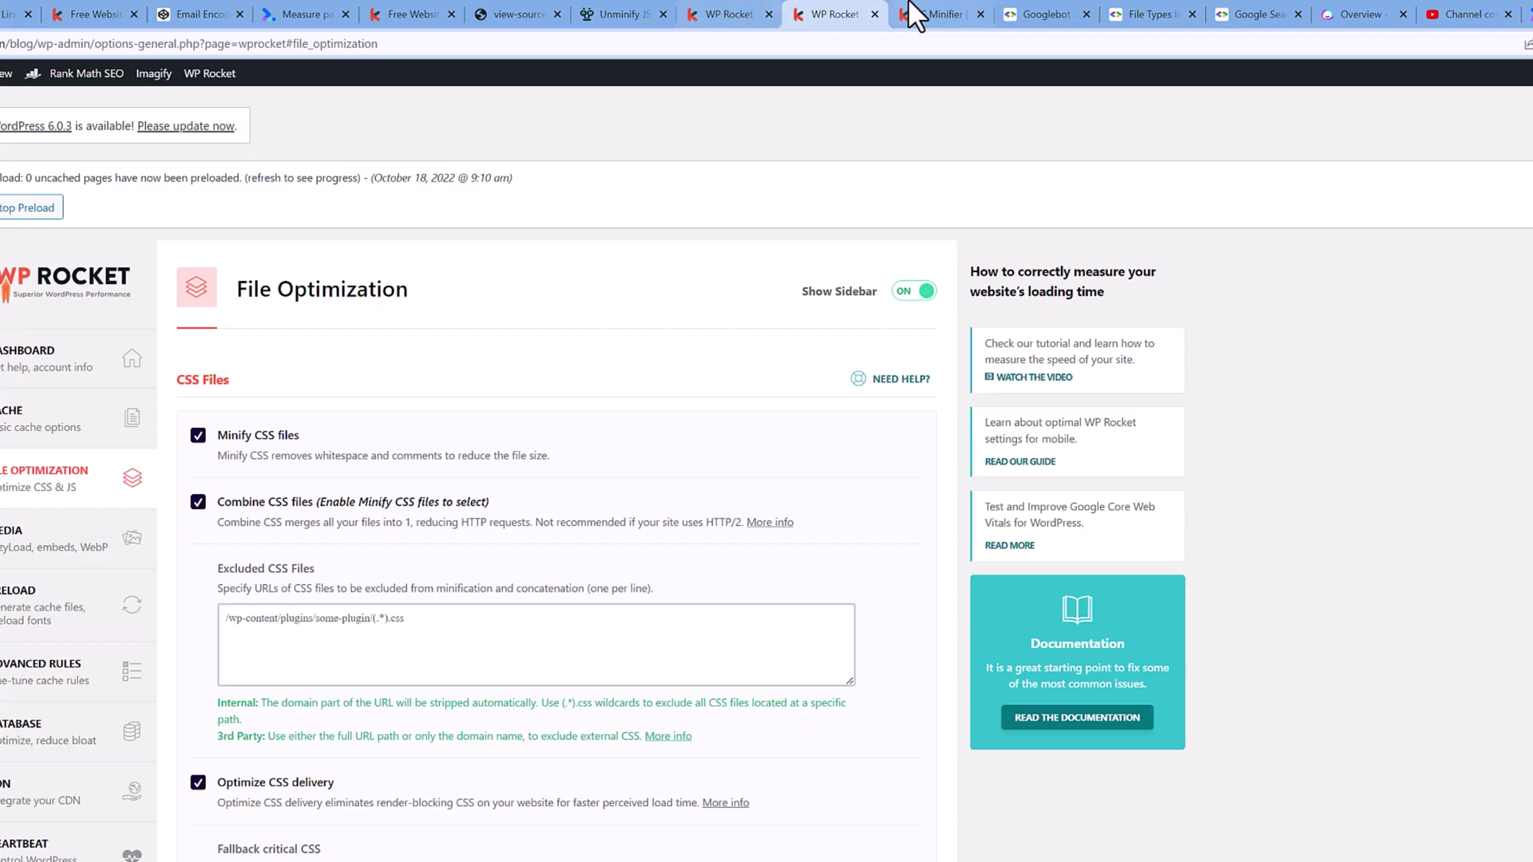
click(950, 14)
click(405, 461)
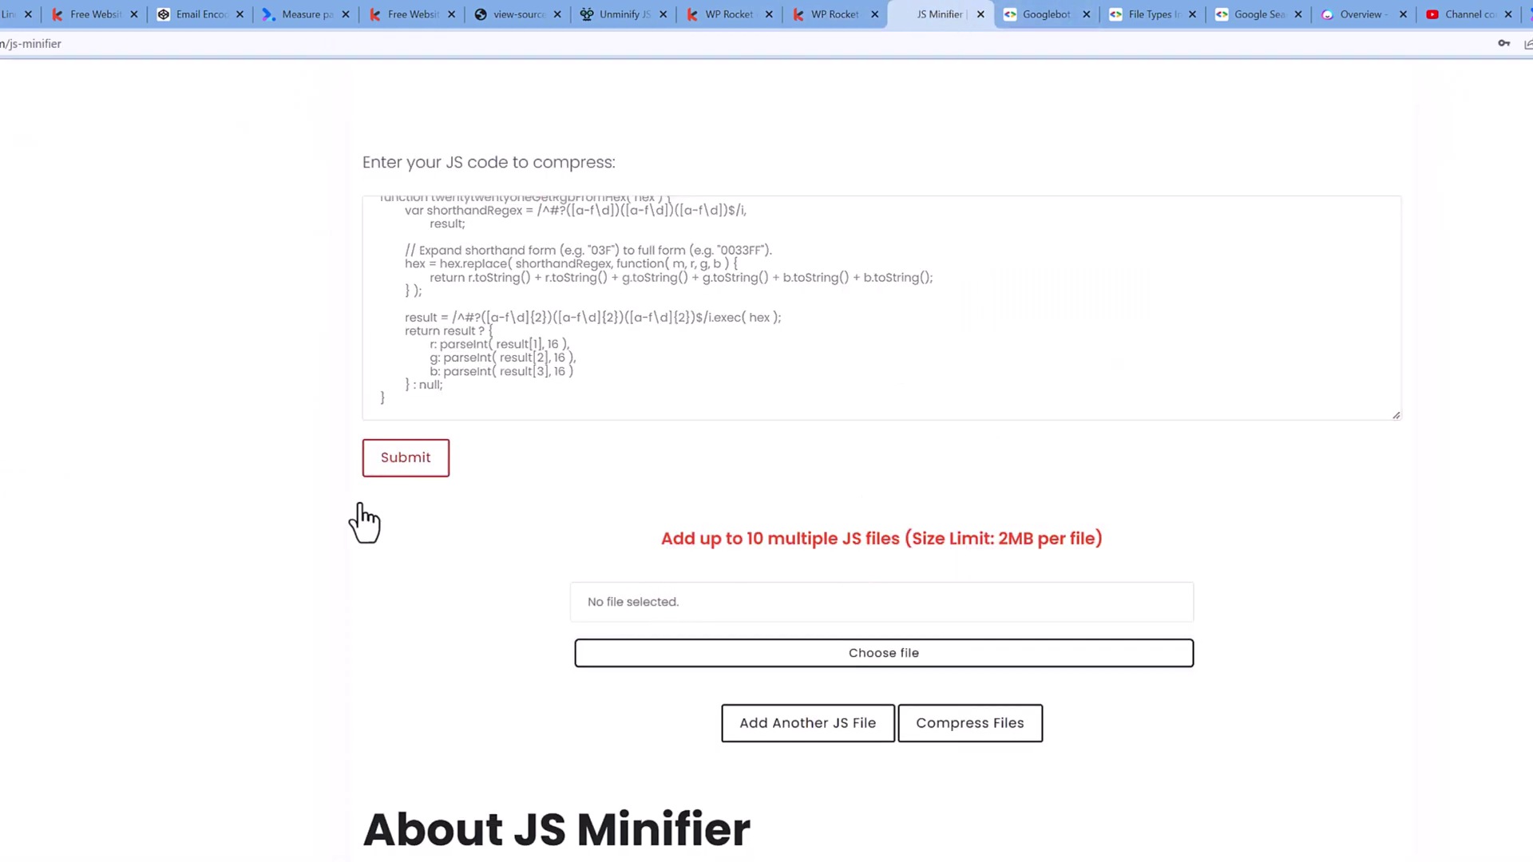
scroll(399, 574, down, 2)
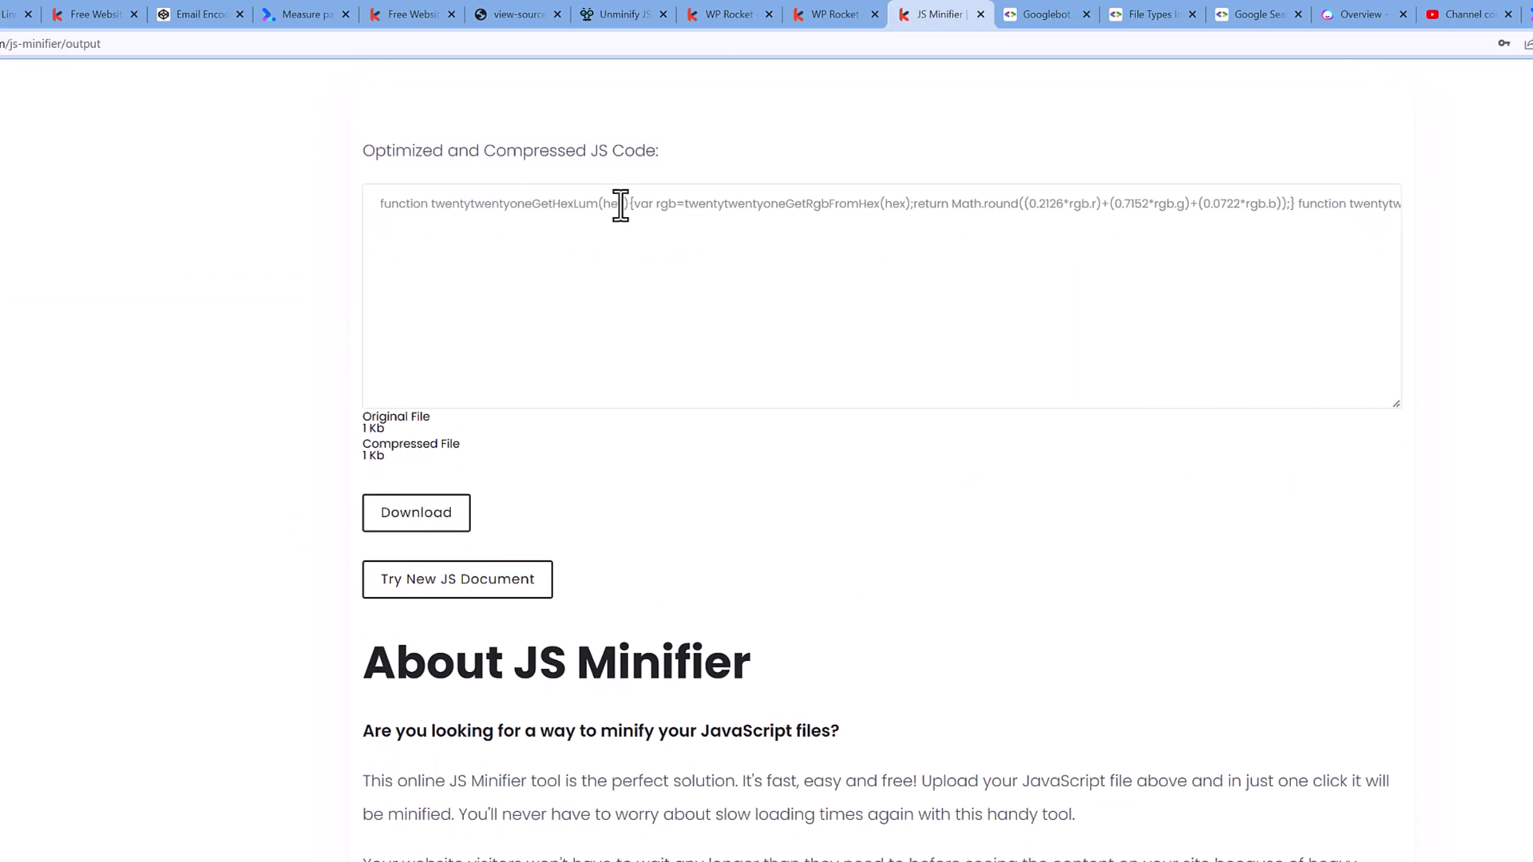
drag(379, 204, 1528, 180)
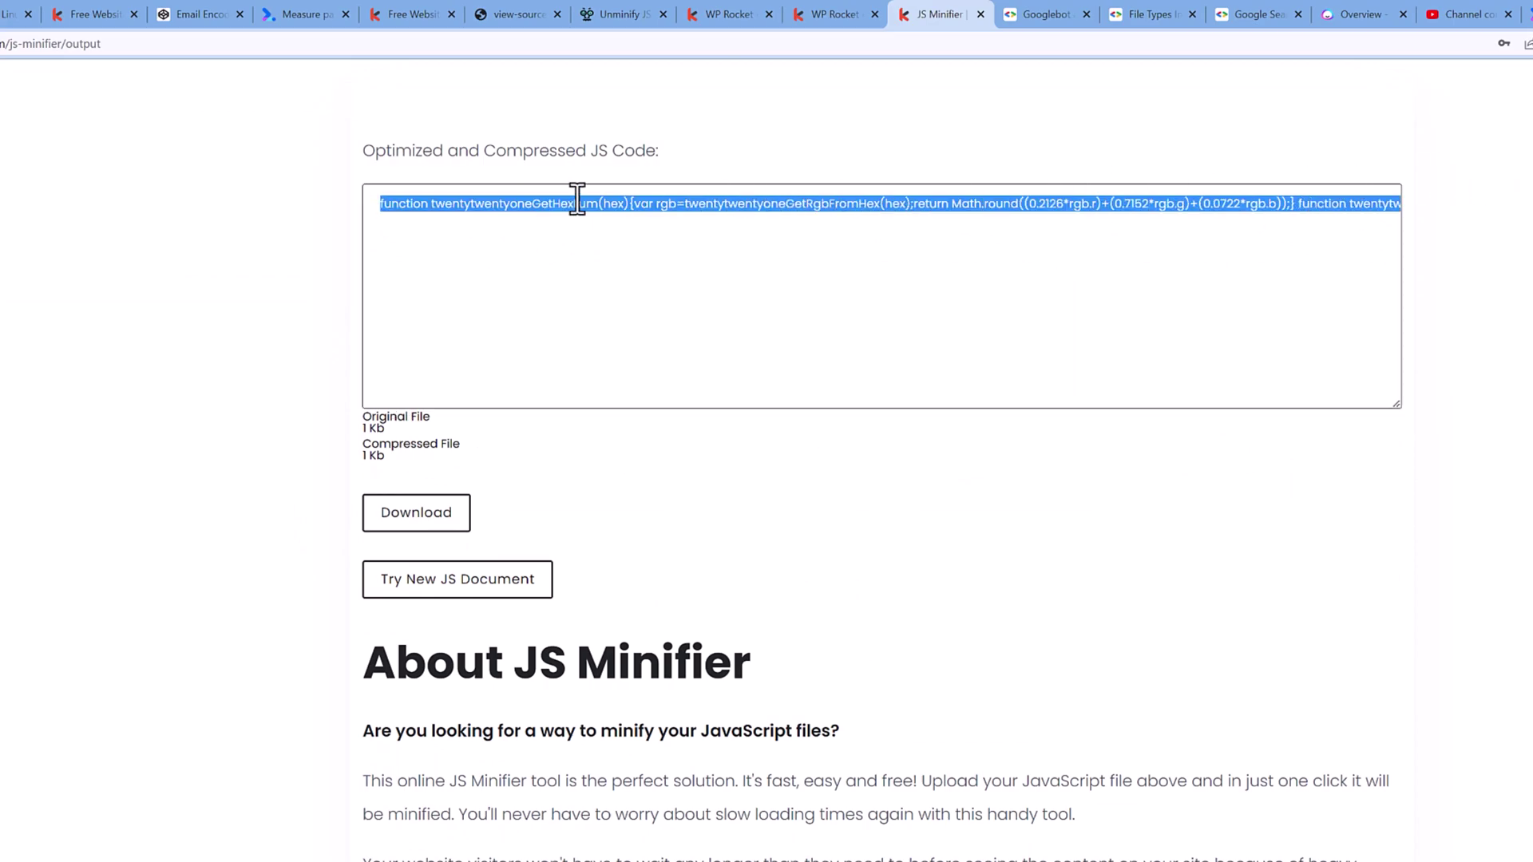
click(19, 14)
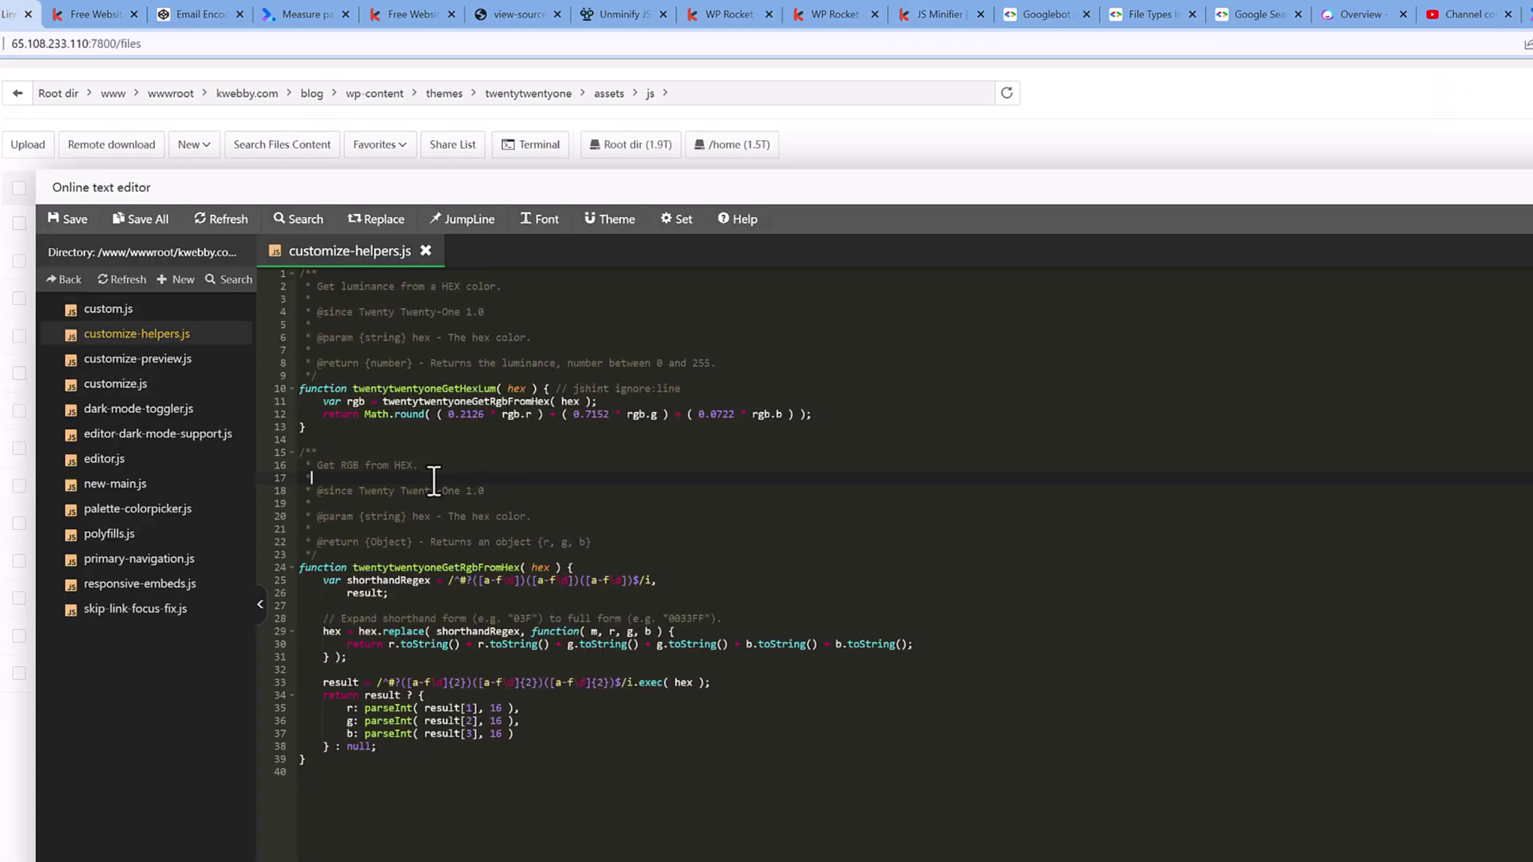
mouse_move(719, 363)
mouse_down()
mouse_move(508, 357)
mouse_move(300, 273)
mouse_up()
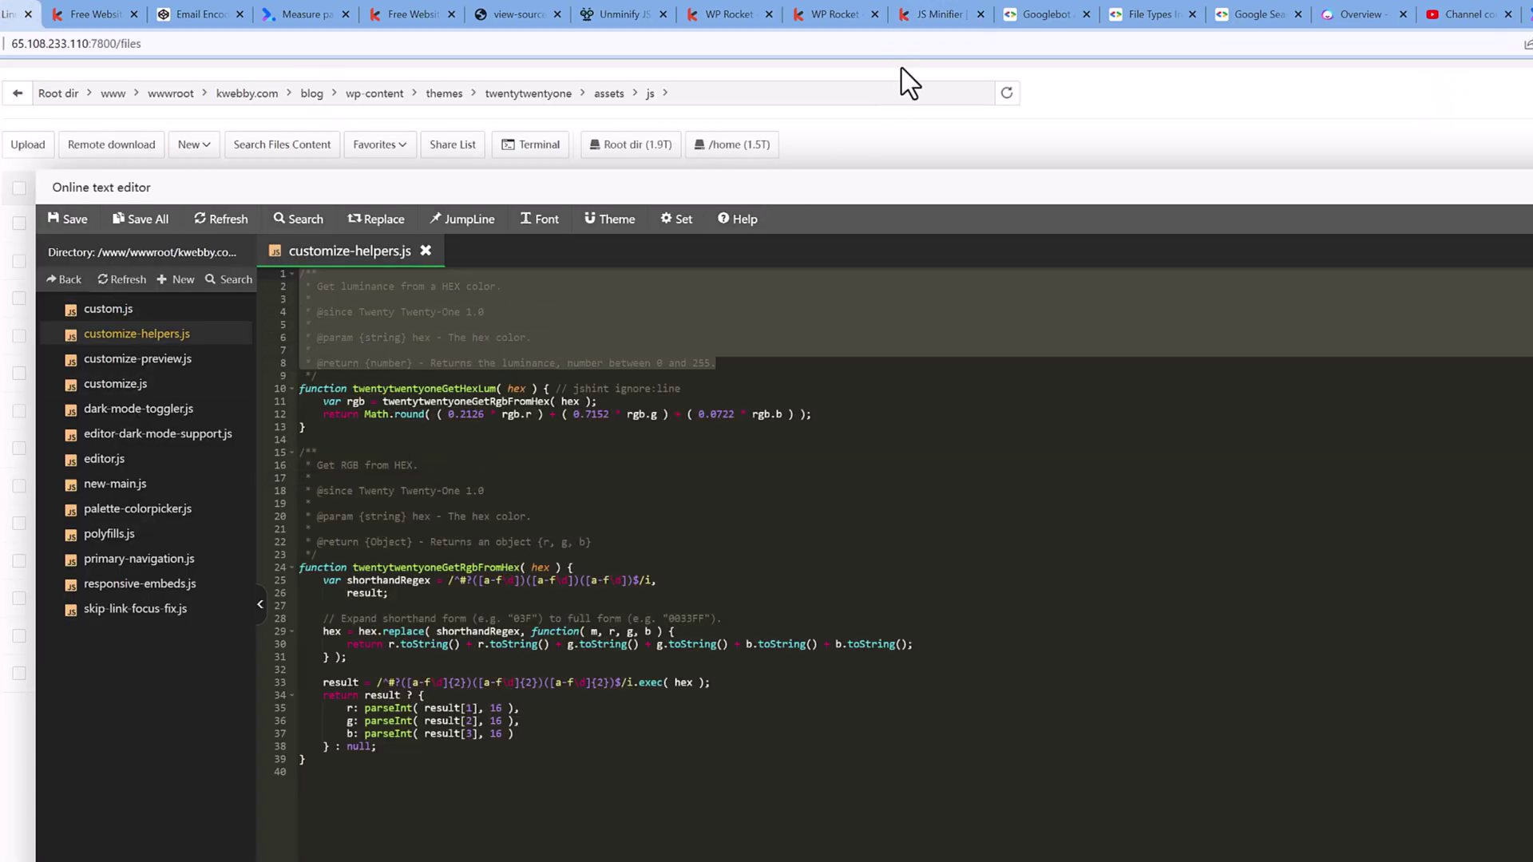
click(844, 15)
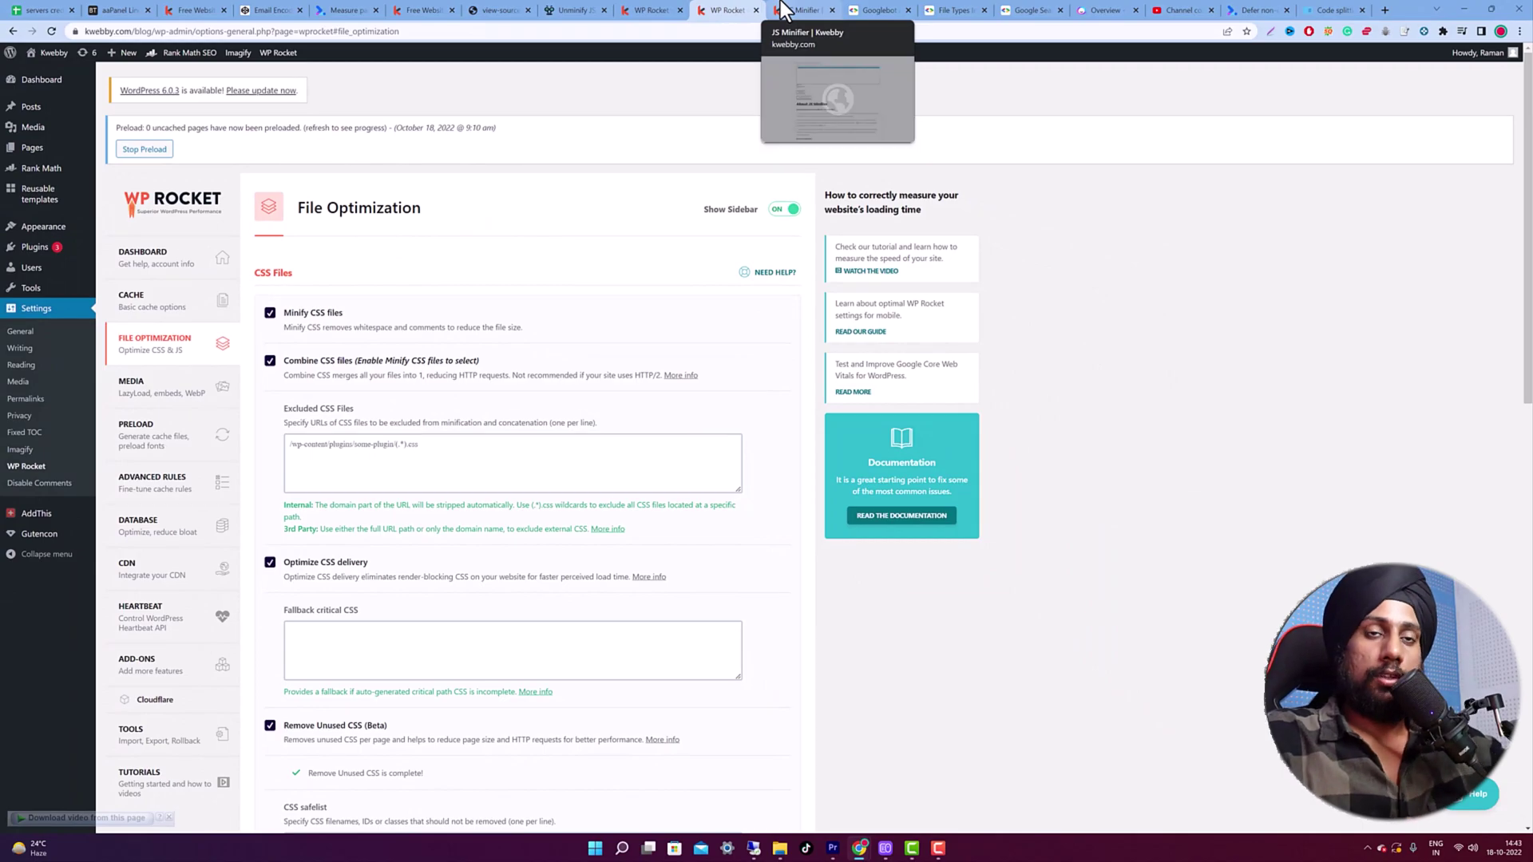